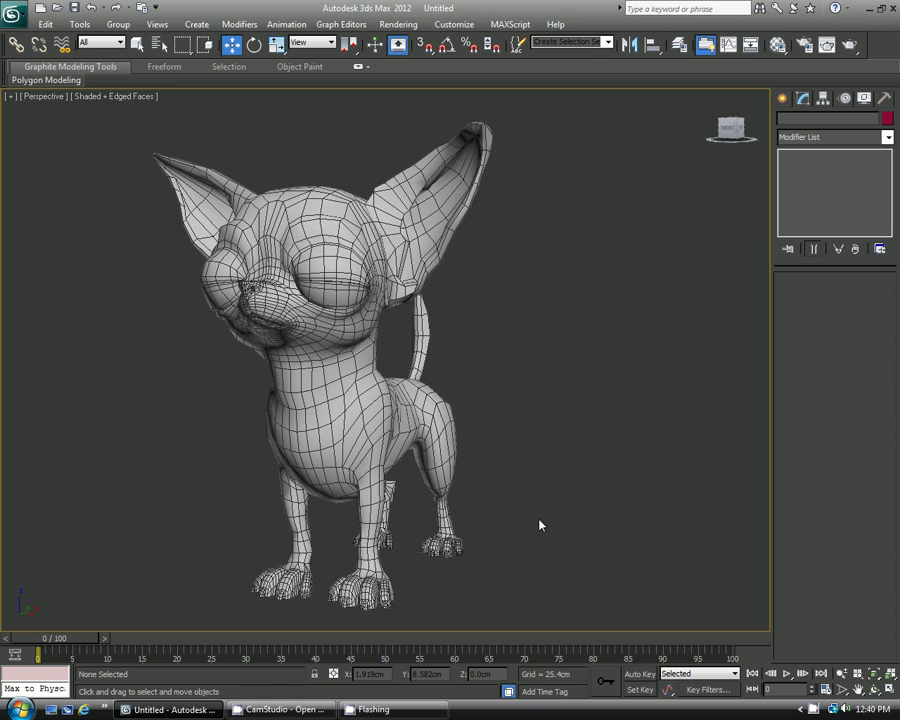
Step: Select the dog mesh and examine it in the Top and Perspective views
{"action": "left_click", "coordinate": [325, 422]}
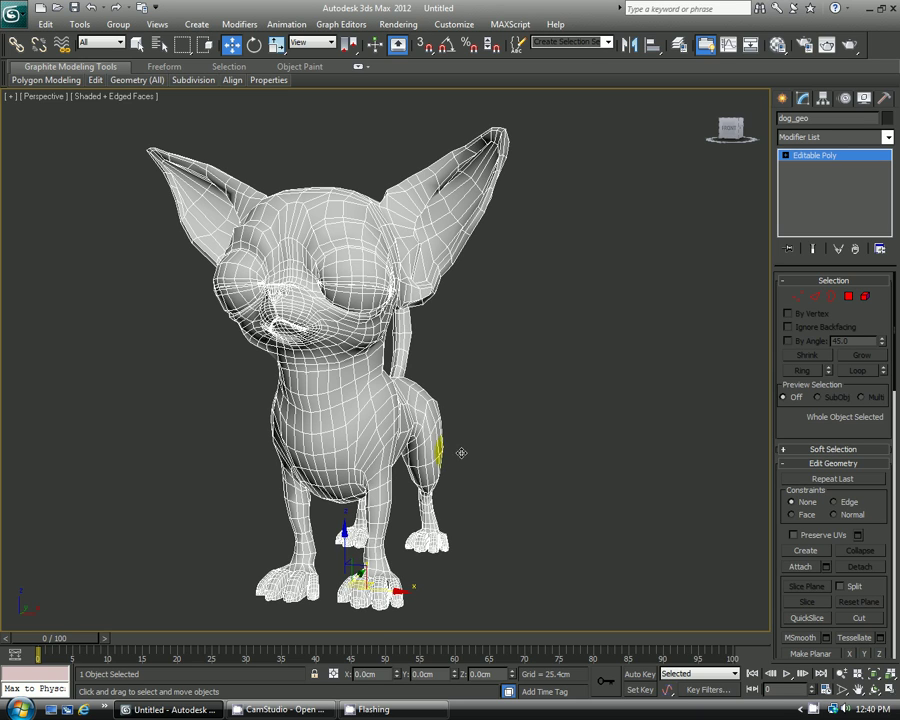
{"action": "key", "text": "alt+w"}
{"action": "right_click", "coordinate": [353, 241]}
{"action": "key", "text": "alt+w"}
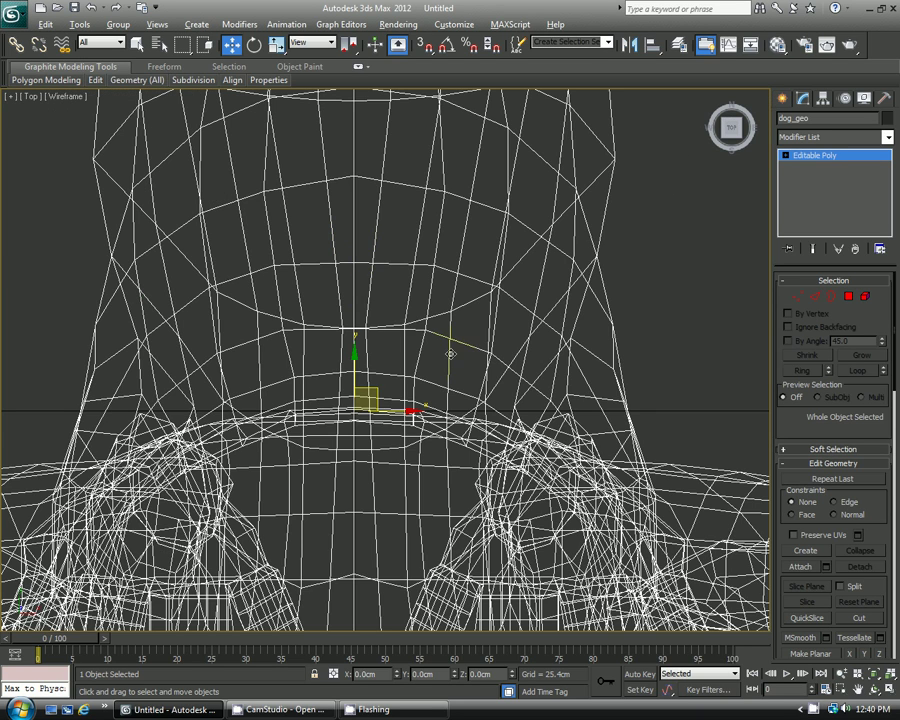
{"action": "scroll", "coordinate": [452, 354], "scroll_direction": "down", "scroll_amount": 8}
{"action": "key", "text": "alt+w"}
{"action": "right_click", "coordinate": [629, 508]}
{"action": "key", "text": "alt+w"}
{"action": "mouse_move", "coordinate": [396, 372]}
{"action": "middle_mouse_down", "text": "alt"}
{"action": "mouse_move", "coordinate": [527, 379]}
{"action": "mouse_move", "coordinate": [388, 371]}
{"action": "middle_mouse_up", "text": "alt"}
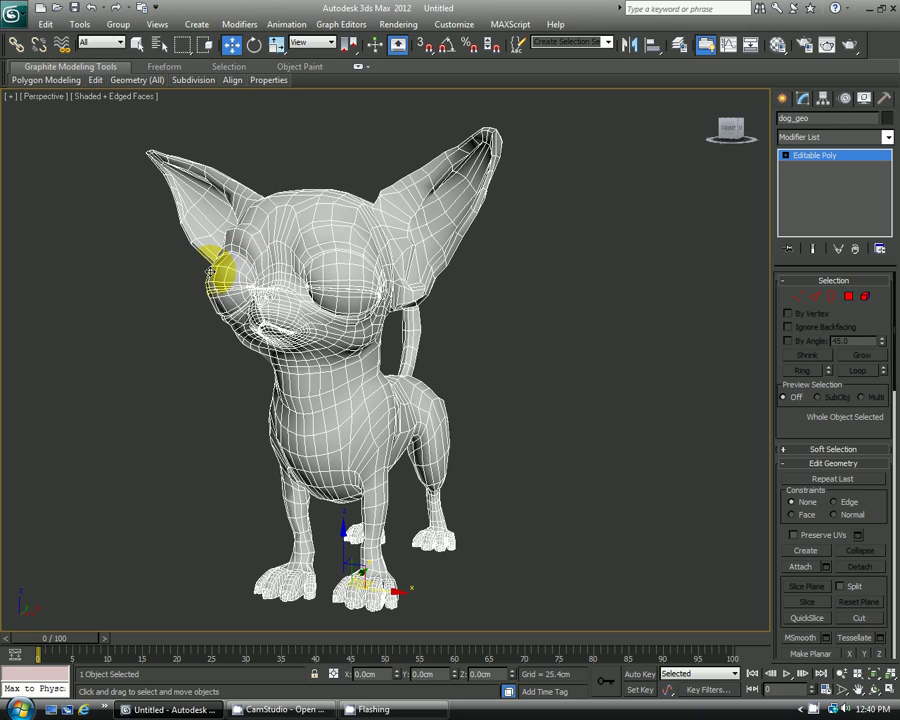
{"action": "middle_click_drag", "start_coordinate": [546, 409], "coordinate": [548, 403]}
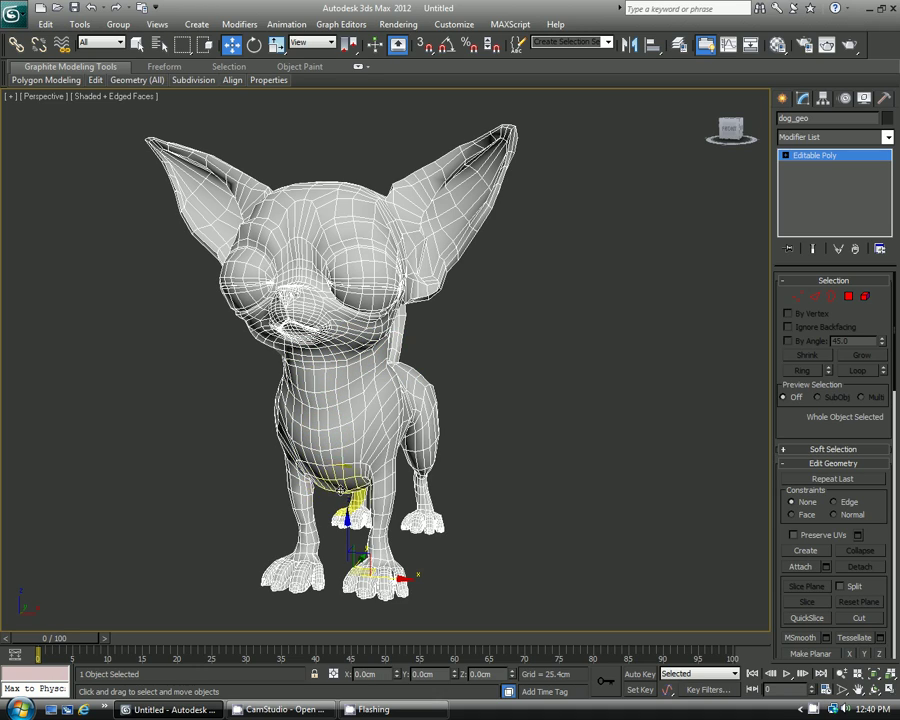
Step: Delete all polygons of the dog's negative-X half, up to the centre line, working in the Top view
{"action": "key", "text": "alt+w"}
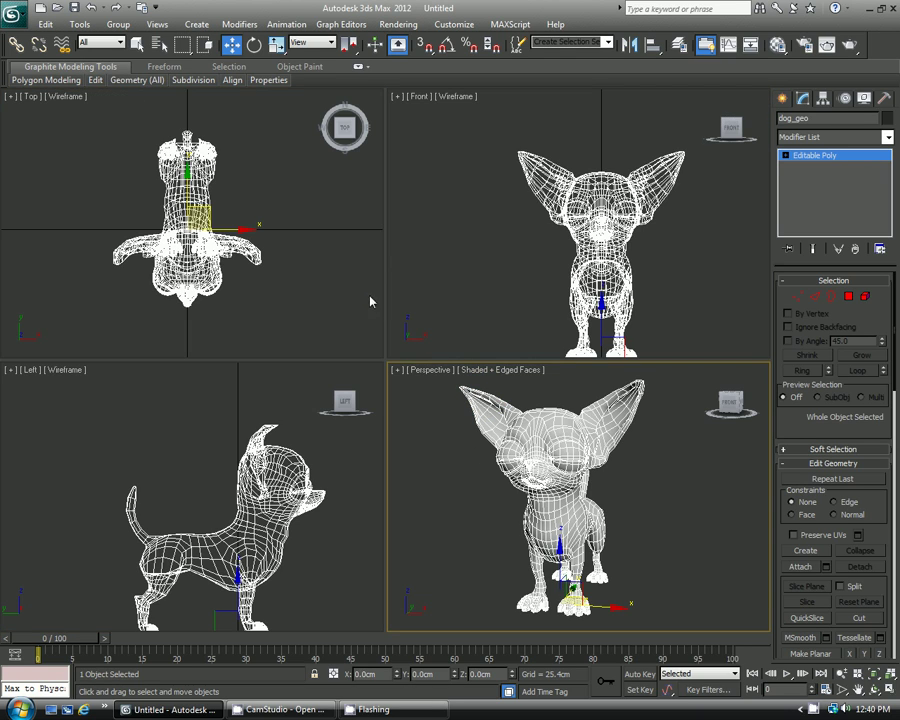
{"action": "right_click", "coordinate": [366, 298]}
{"action": "key", "text": "alt+w"}
{"action": "key", "text": "4"}
{"action": "left_click_drag", "start_coordinate": [160, 140], "coordinate": [206, 220]}
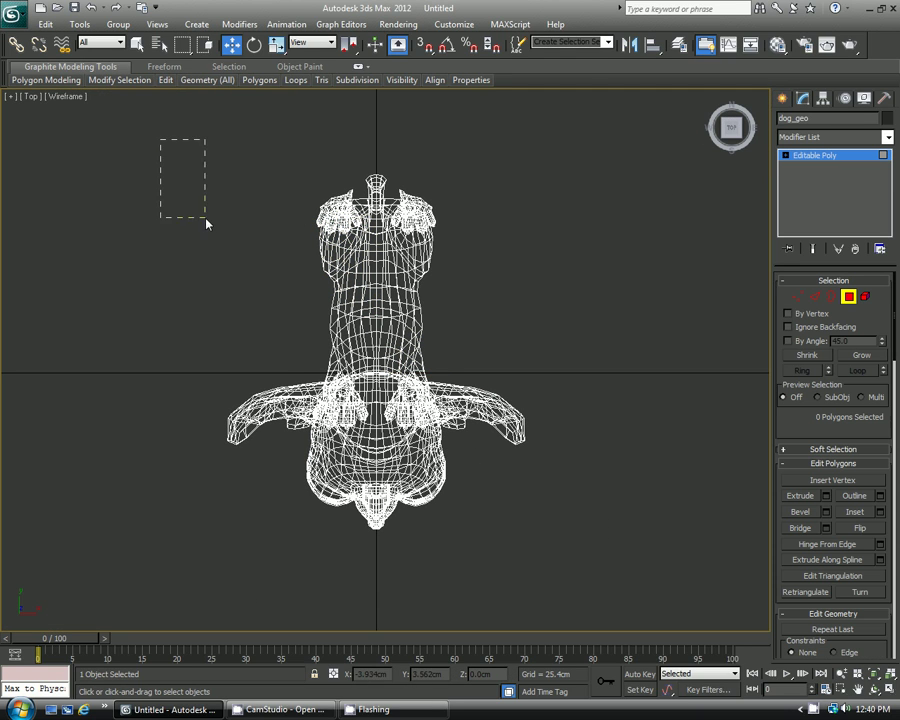
{"action": "left_click_drag", "start_coordinate": [365, 584], "coordinate": [377, 585]}
{"action": "left_click_drag", "start_coordinate": [171, 141], "coordinate": [378, 628]}
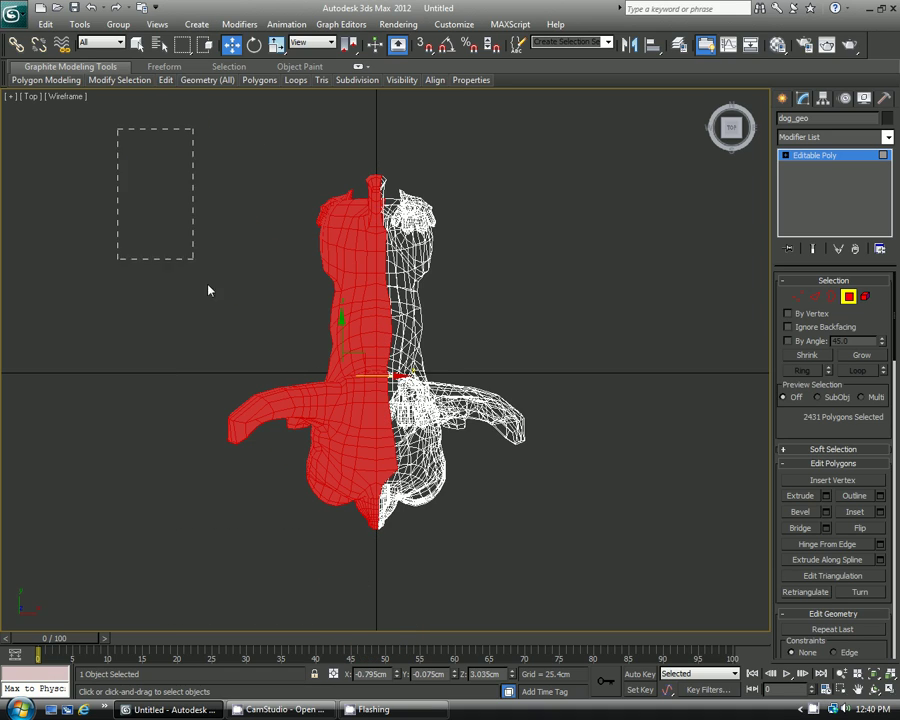
{"action": "left_click_drag", "start_coordinate": [209, 290], "coordinate": [375, 560]}
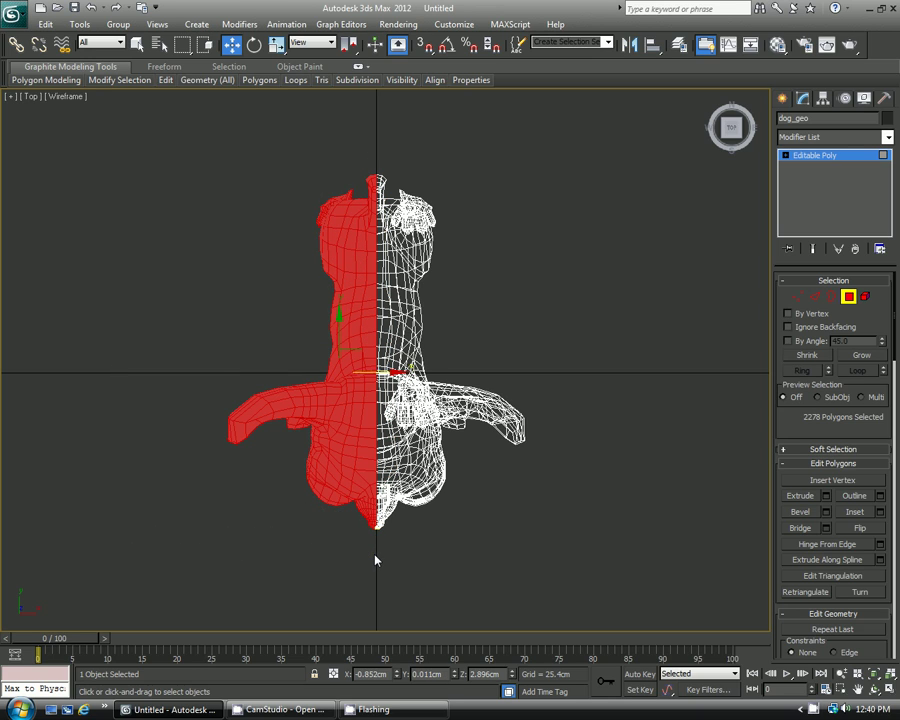
{"action": "key", "text": "Delete"}
Step: Delete the remaining stray polygons that cross the centre line, including those at the tip of the snout
{"action": "scroll", "coordinate": [300, 430], "scroll_direction": "up", "scroll_amount": 5}
{"action": "middle_click_drag", "start_coordinate": [300, 430], "coordinate": [297, 327]}
{"action": "scroll", "coordinate": [297, 327], "scroll_direction": "up", "scroll_amount": 3}
{"action": "left_click_drag", "start_coordinate": [263, 326], "coordinate": [334, 556]}
{"action": "key", "text": "Delete"}
{"action": "scroll", "coordinate": [318, 459], "scroll_direction": "up", "scroll_amount": 3}
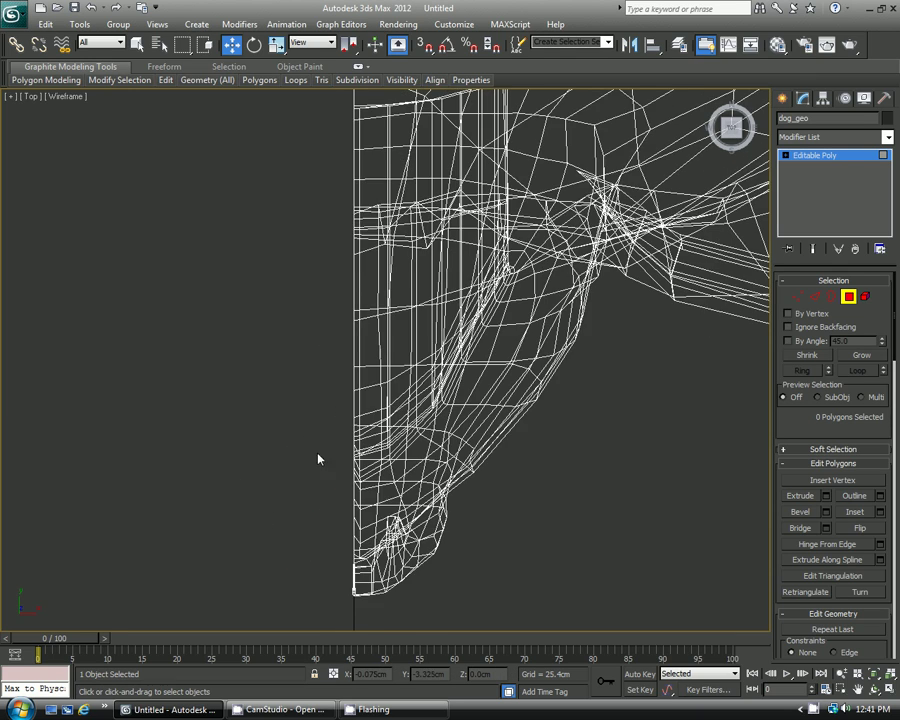
{"action": "scroll", "coordinate": [318, 459], "scroll_direction": "up", "scroll_amount": 2}
{"action": "middle_click_drag", "start_coordinate": [331, 492], "coordinate": [336, 270]}
{"action": "scroll", "coordinate": [325, 487], "scroll_direction": "up", "scroll_amount": 3}
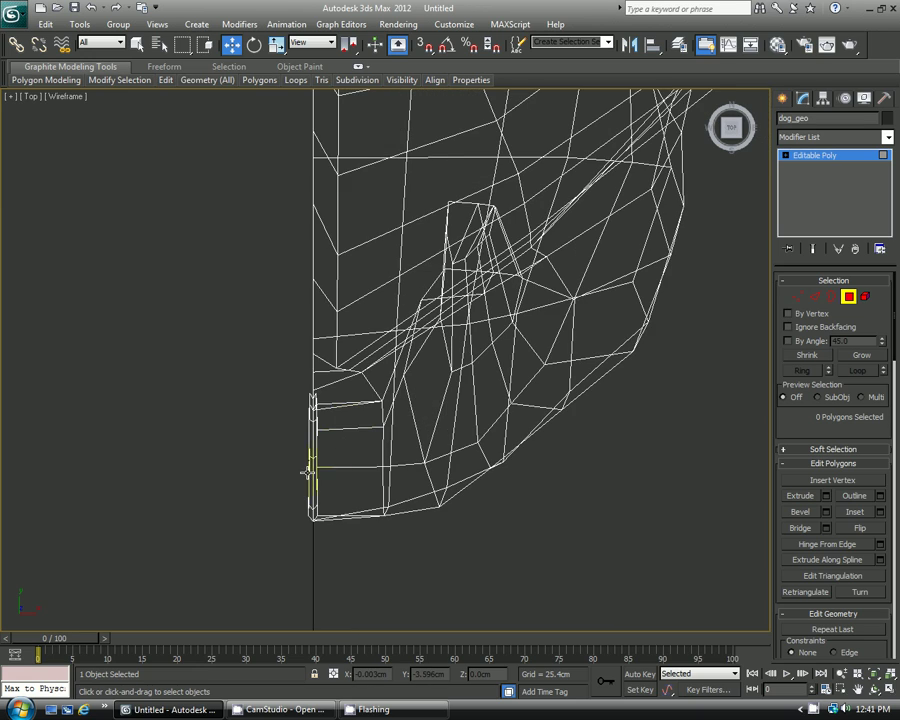
{"action": "left_click_drag", "start_coordinate": [309, 532], "coordinate": [327, 504]}
{"action": "key", "text": "Delete"}
{"action": "scroll", "coordinate": [291, 307], "scroll_direction": "down", "scroll_amount": 3}
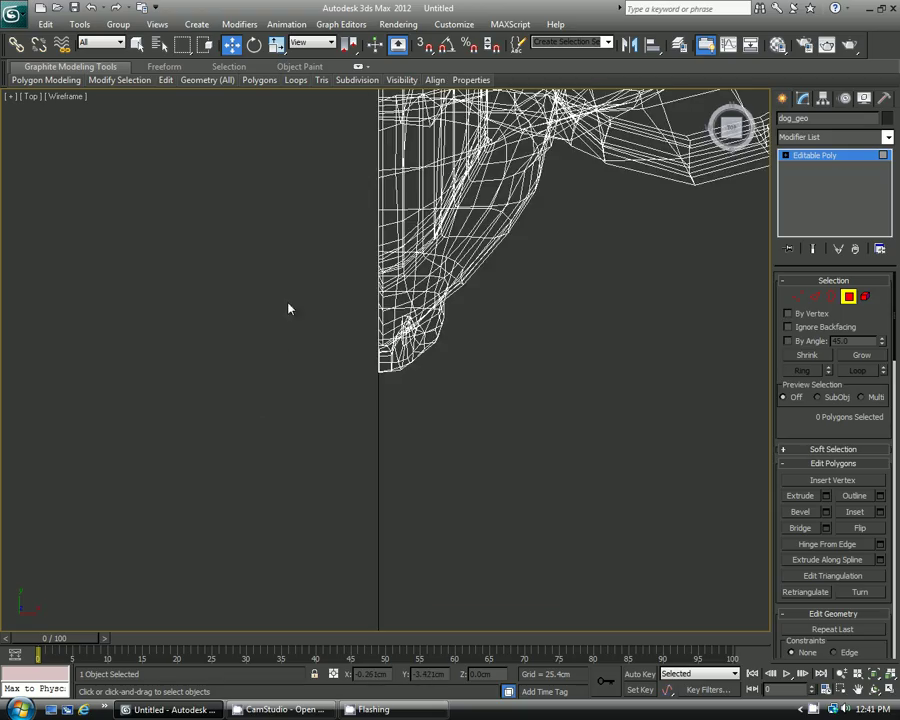
Step: Add a Symmetry modifier to the half dog mesh and inspect the mirrored result in the Perspective view
{"action": "scroll", "coordinate": [333, 452], "scroll_direction": "down", "scroll_amount": 2}
{"action": "key", "text": "alt+w"}
{"action": "middle_click", "coordinate": [556, 480]}
{"action": "key", "text": "alt+w"}
{"action": "middle_click_drag", "start_coordinate": [346, 400], "coordinate": [321, 391], "text": "alt"}
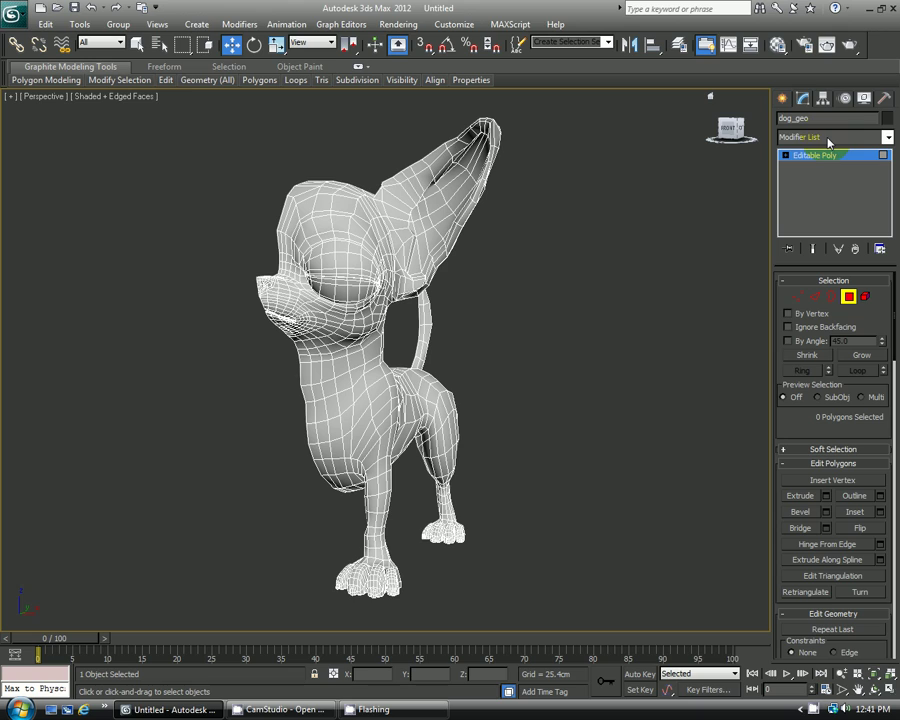
{"action": "left_click", "coordinate": [866, 140]}
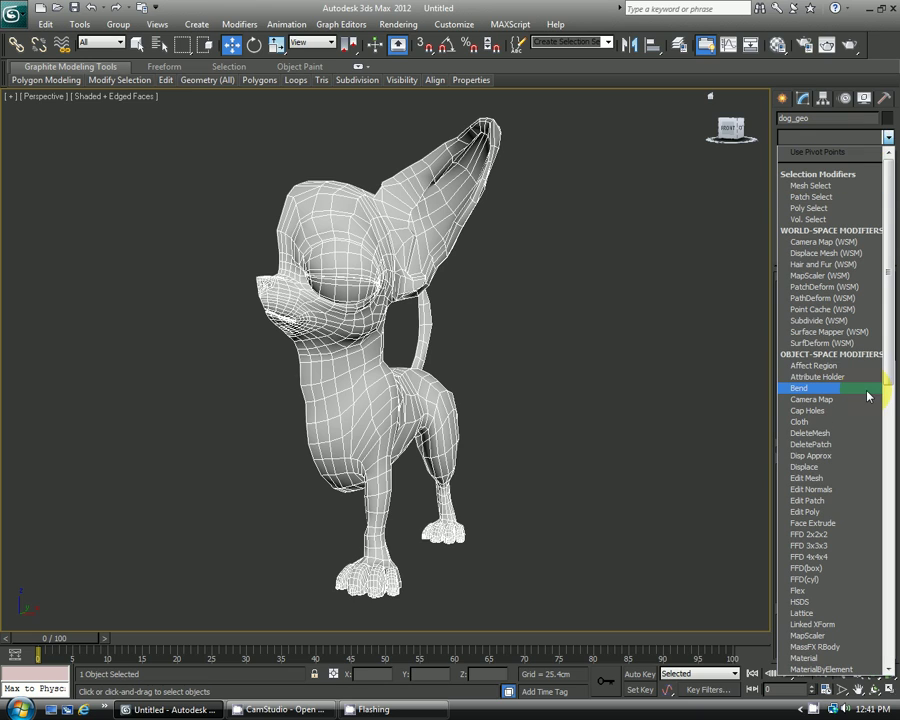
{"action": "scroll", "coordinate": [866, 412], "scroll_direction": "down", "scroll_amount": 8}
{"action": "scroll", "coordinate": [866, 415], "scroll_direction": "down", "scroll_amount": 8}
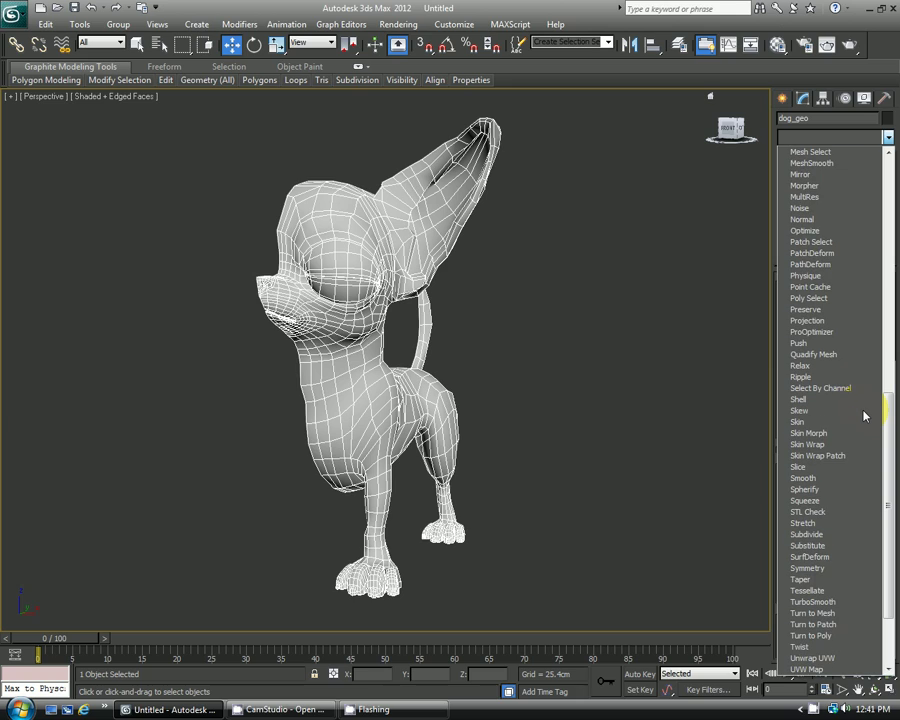
{"action": "left_click", "coordinate": [802, 570]}
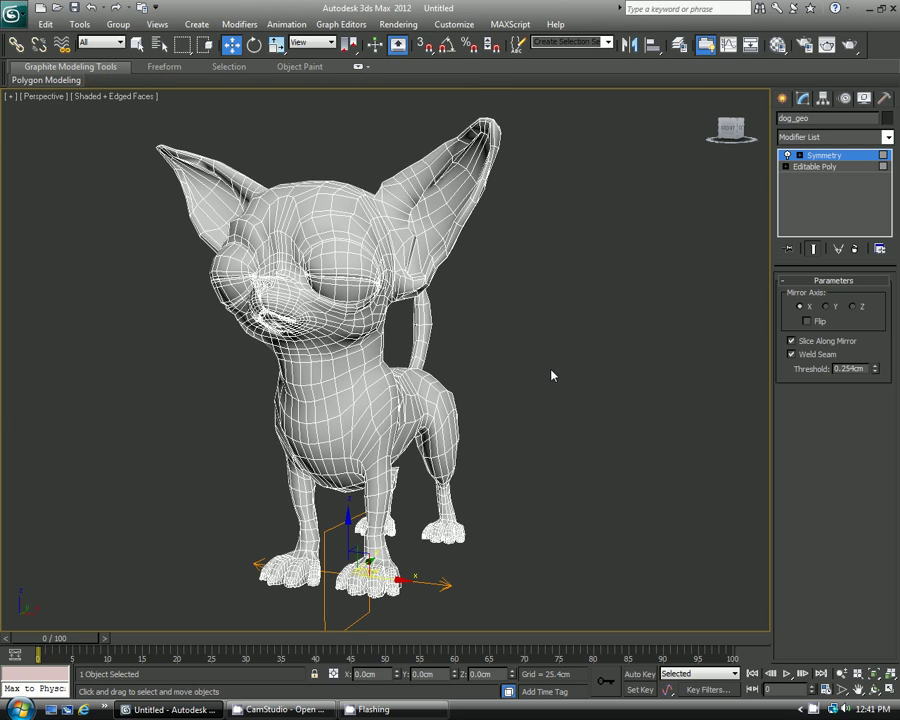
{"action": "mouse_move", "coordinate": [544, 366]}
{"action": "middle_mouse_down", "text": "alt"}
{"action": "mouse_move", "coordinate": [583, 362]}
{"action": "mouse_move", "coordinate": [553, 374]}
{"action": "middle_mouse_up", "text": "alt"}
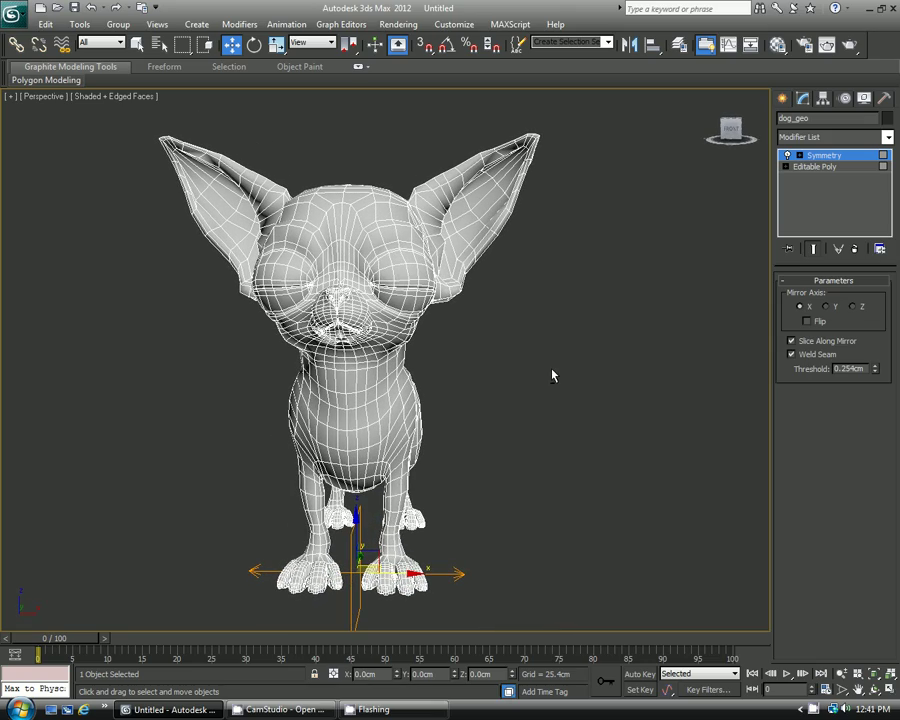
{"action": "mouse_move", "coordinate": [502, 326]}
{"action": "middle_mouse_down", "text": "alt"}
{"action": "mouse_move", "coordinate": [444, 338]}
{"action": "mouse_move", "coordinate": [485, 334]}
{"action": "middle_mouse_up", "text": "alt"}
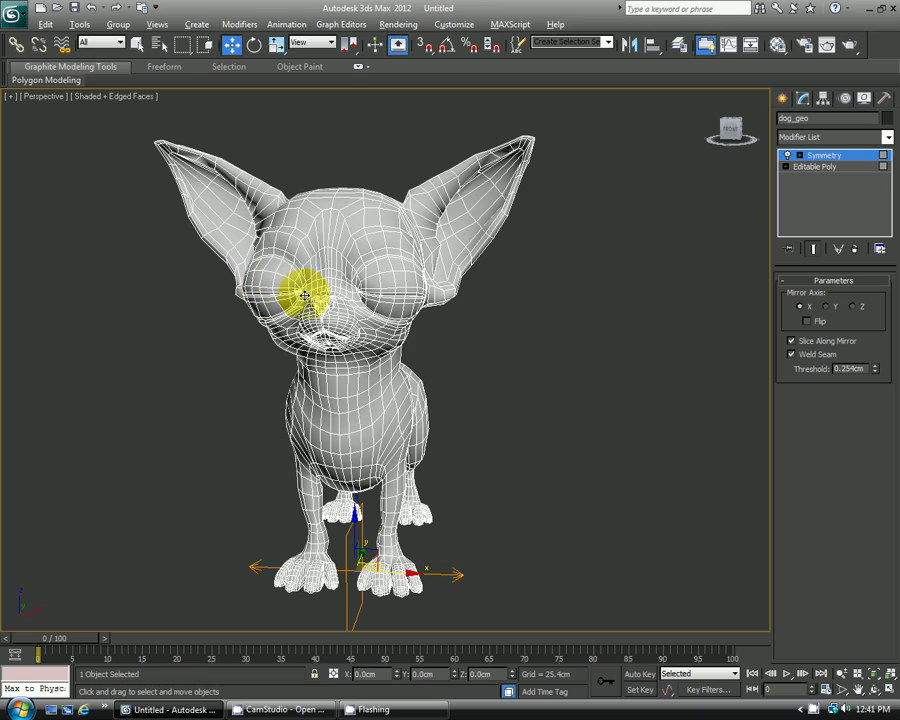
{"action": "middle_click_drag", "start_coordinate": [305, 293], "coordinate": [397, 294], "text": "alt"}
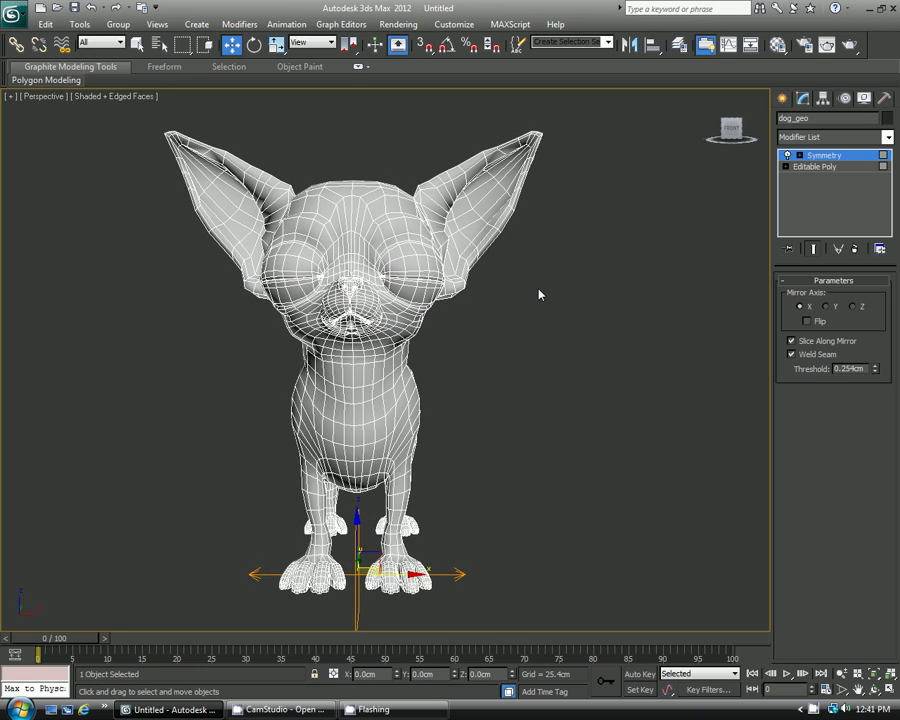
Step: Return to the Editable Poly level beneath Symmetry and enable Show End Result so both halves display during editing
{"action": "left_click", "coordinate": [813, 171]}
{"action": "middle_click_drag", "start_coordinate": [520, 390], "coordinate": [465, 345], "text": "alt"}
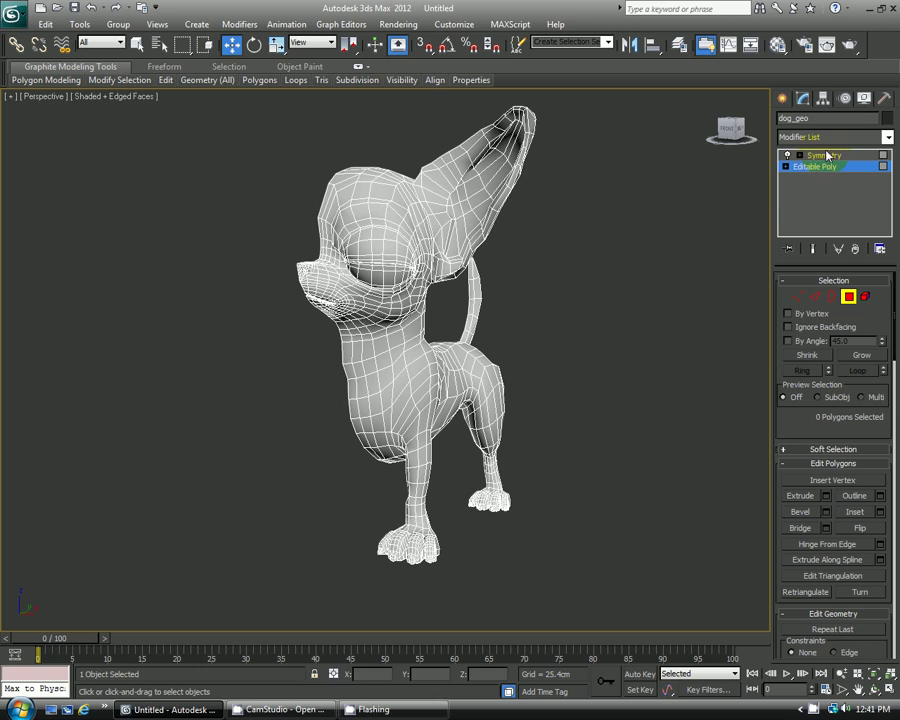
{"action": "left_click", "coordinate": [813, 250]}
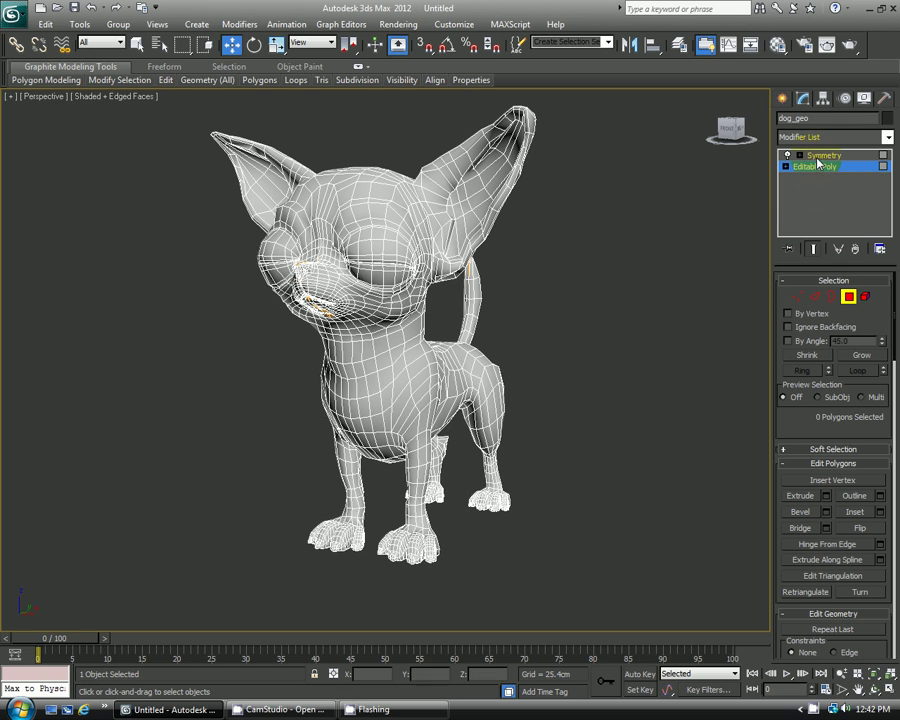
Step: Enter vertex editing and nudge one vertex on the original half of the chest along X
{"action": "middle_click_drag", "start_coordinate": [570, 346], "coordinate": [551, 342], "text": "alt"}
{"action": "scroll", "coordinate": [555, 350], "scroll_direction": "up", "scroll_amount": 4}
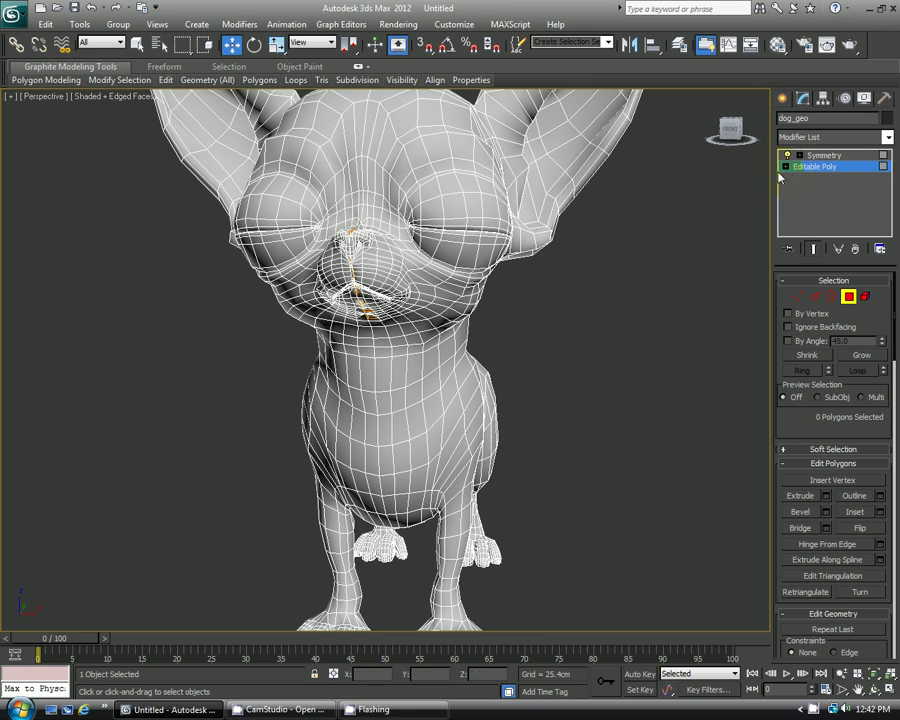
{"action": "key", "text": "1"}
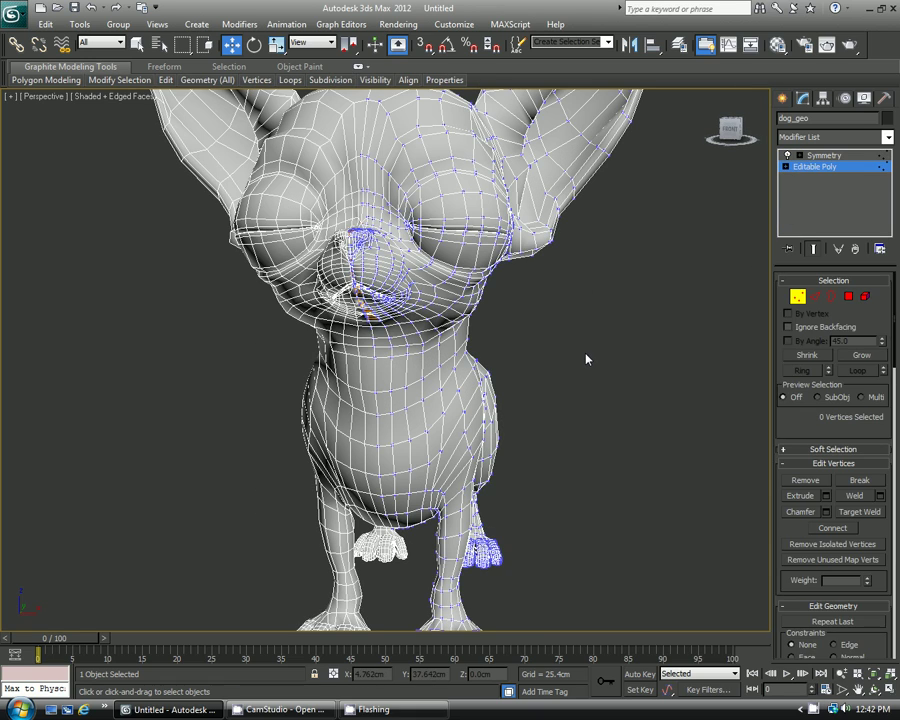
{"action": "left_click", "coordinate": [468, 408]}
{"action": "mouse_move", "coordinate": [517, 412]}
{"action": "left_mouse_down"}
{"action": "mouse_move", "coordinate": [581, 414]}
{"action": "mouse_move", "coordinate": [508, 406]}
{"action": "left_mouse_up"}
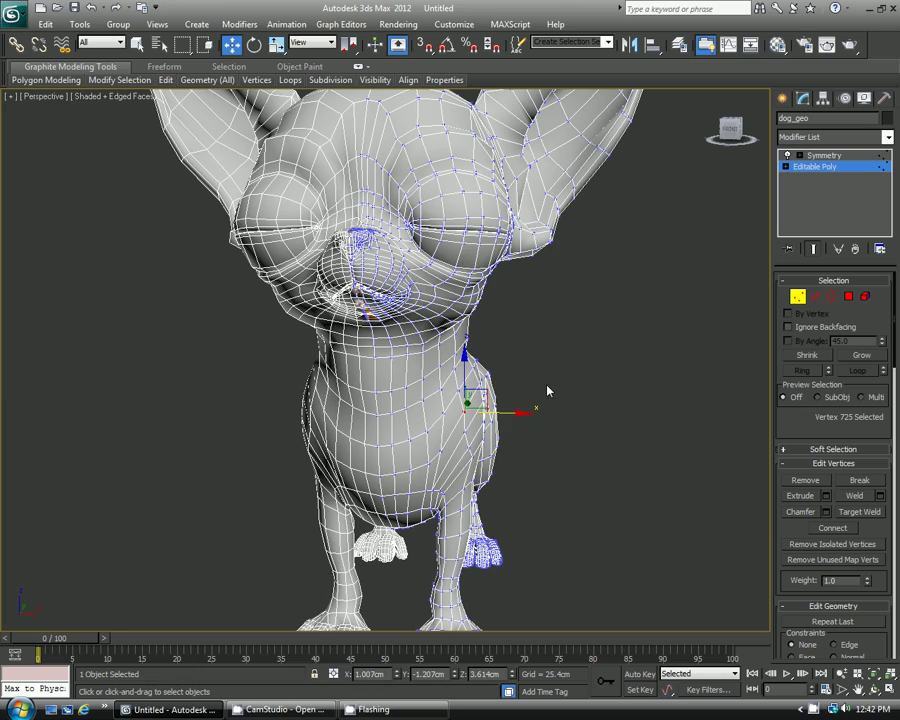
Step: Move two belly vertices beside the centre seam outward along X, placing the second at about X 0.112 cm
{"action": "middle_click_drag", "start_coordinate": [471, 353], "coordinate": [313, 394], "text": "alt"}
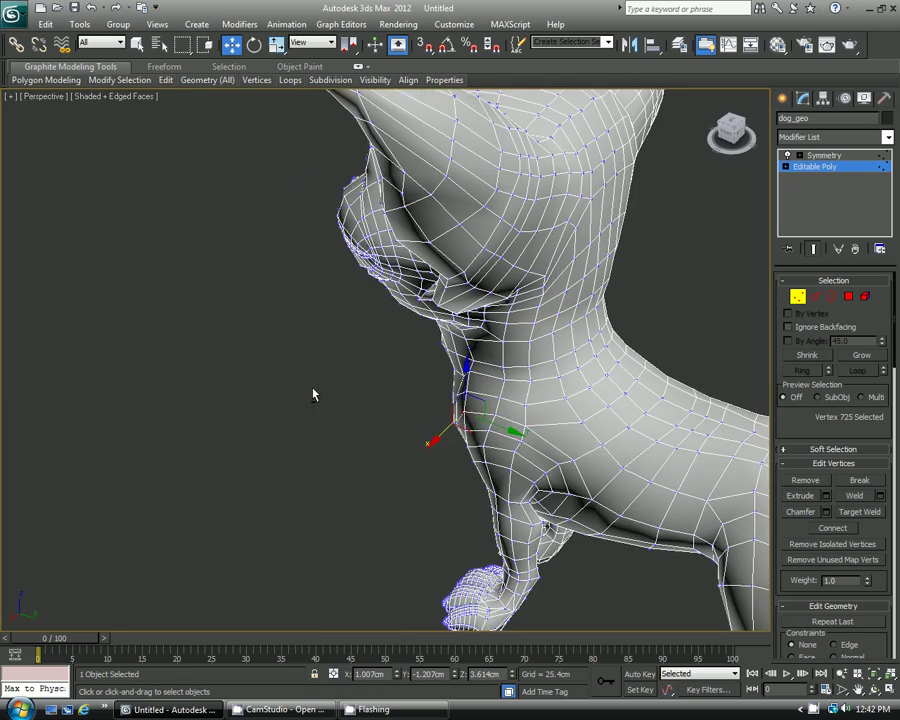
{"action": "scroll", "coordinate": [579, 341], "scroll_direction": "up", "scroll_amount": 2}
{"action": "middle_click_drag", "start_coordinate": [579, 420], "coordinate": [384, 408]}
{"action": "middle_click_drag", "start_coordinate": [478, 420], "coordinate": [359, 344], "text": "alt"}
{"action": "scroll", "coordinate": [359, 344], "scroll_direction": "up", "scroll_amount": 4}
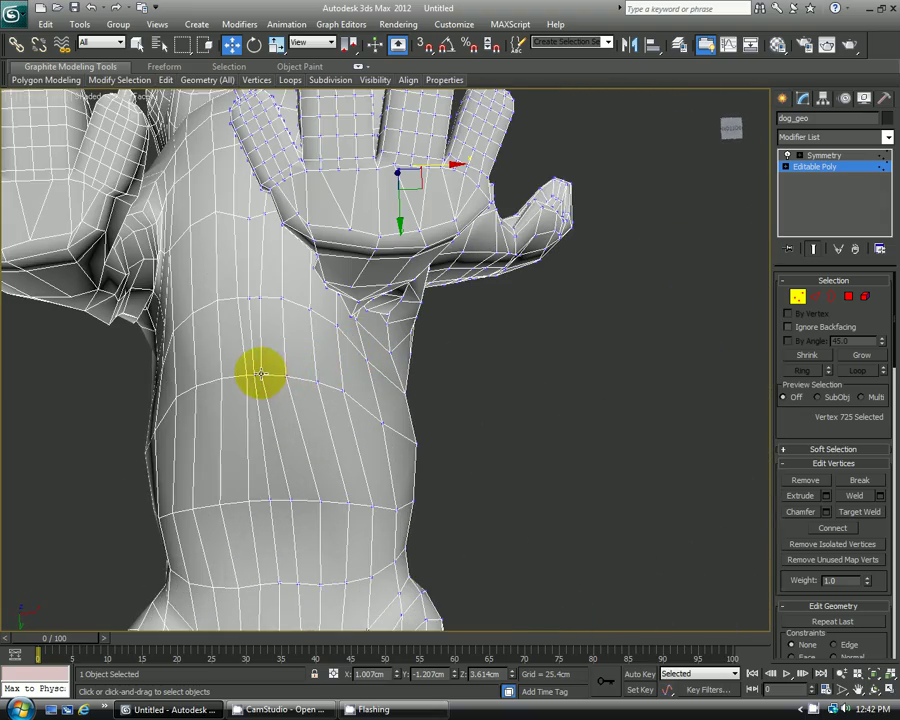
{"action": "left_click", "coordinate": [269, 372]}
{"action": "left_click_drag", "start_coordinate": [301, 372], "coordinate": [314, 374]}
{"action": "left_click", "coordinate": [265, 295]}
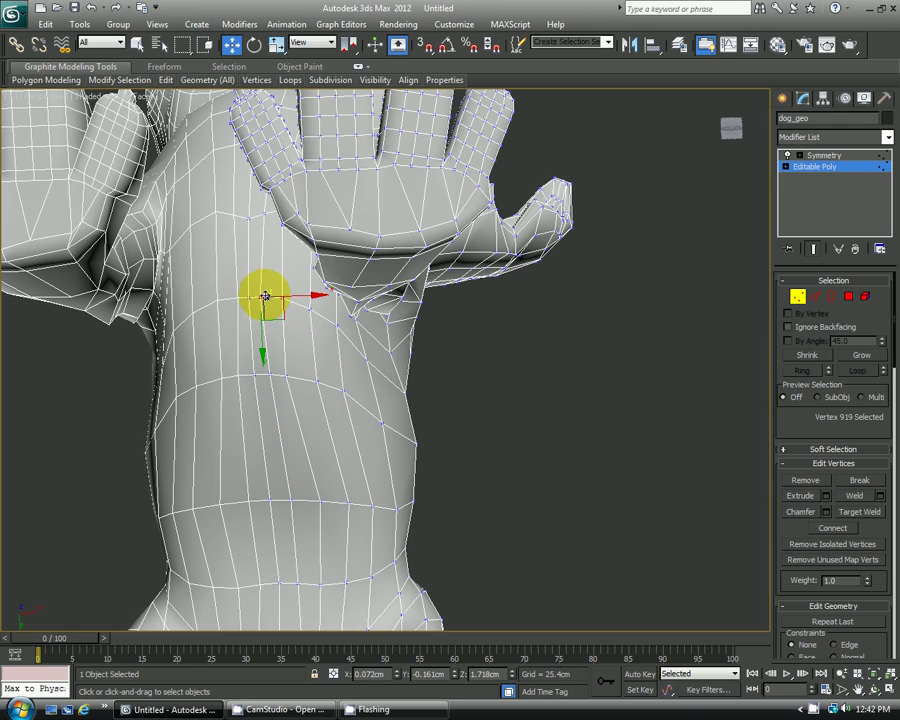
{"action": "left_click_drag", "start_coordinate": [297, 295], "coordinate": [301, 296]}
Step: Adjust another vertex beside the centre seam on the underside between the front paws
{"action": "middle_click_drag", "start_coordinate": [301, 296], "coordinate": [339, 304]}
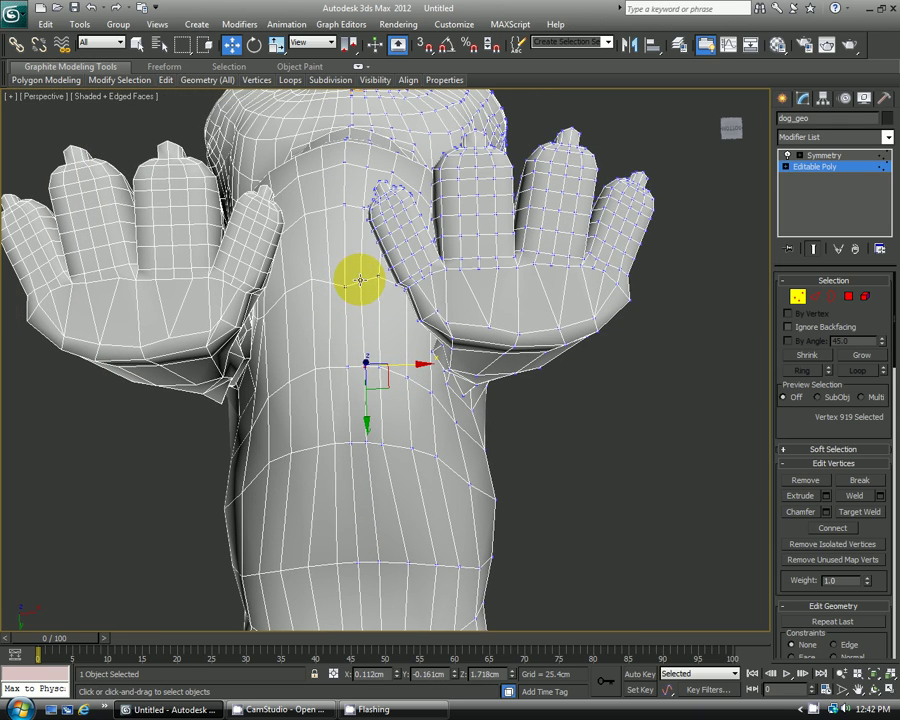
{"action": "left_click", "coordinate": [379, 277]}
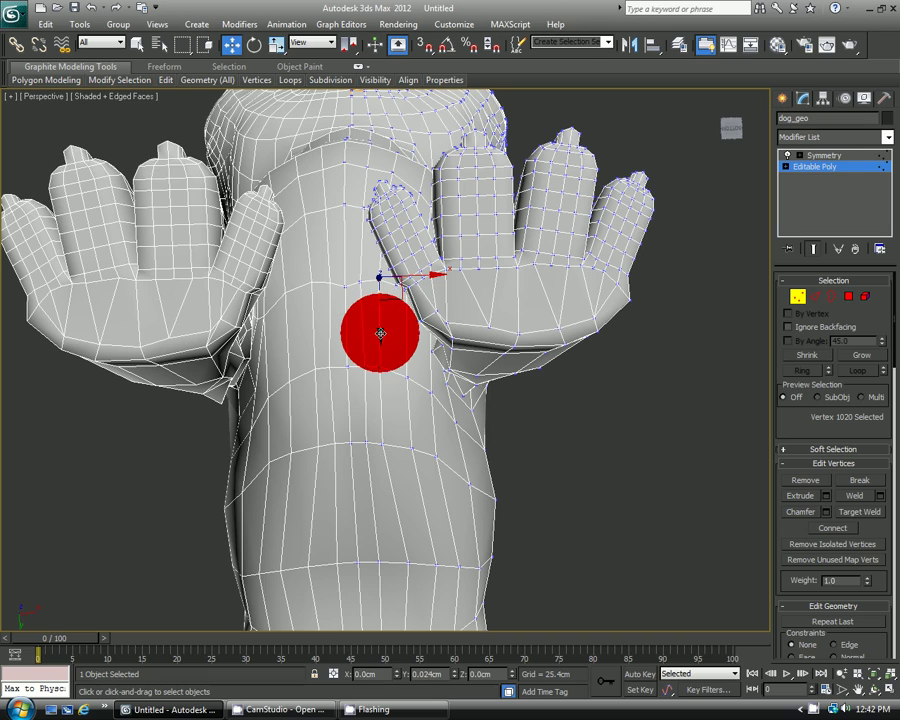
{"action": "left_click", "coordinate": [362, 286]}
{"action": "left_click_drag", "start_coordinate": [362, 320], "coordinate": [364, 322]}
{"action": "middle_click_drag", "start_coordinate": [364, 322], "coordinate": [346, 327], "text": "alt"}
Step: Examine the snout and face at close range, selecting a centre-line vertex on the nose bridge
{"action": "scroll", "coordinate": [344, 300], "scroll_direction": "down", "scroll_amount": 3}
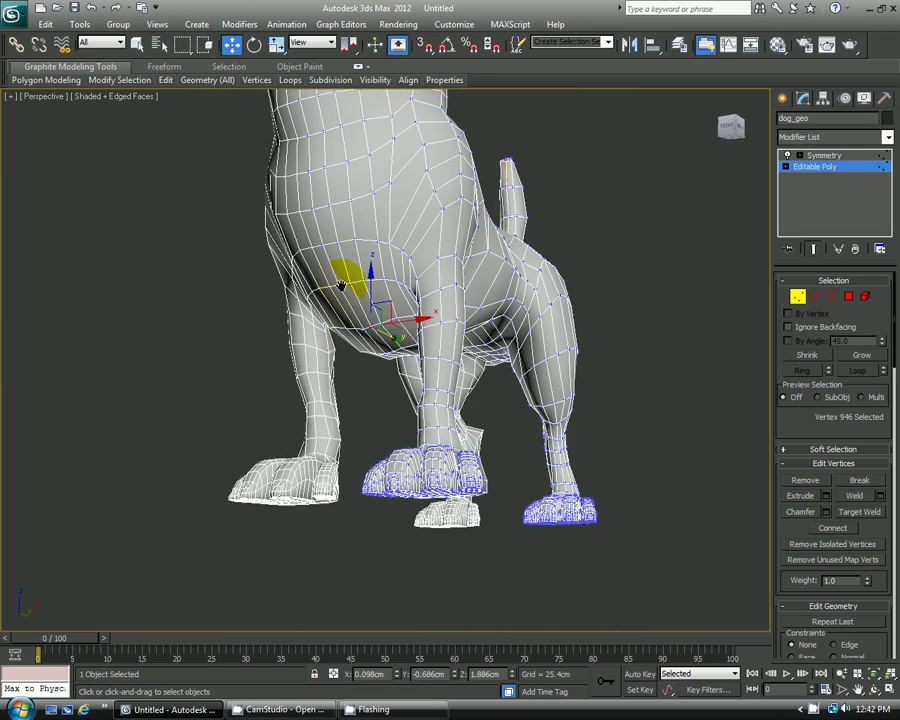
{"action": "middle_click_drag", "start_coordinate": [320, 283], "coordinate": [340, 436]}
{"action": "scroll", "coordinate": [340, 436], "scroll_direction": "up", "scroll_amount": 8}
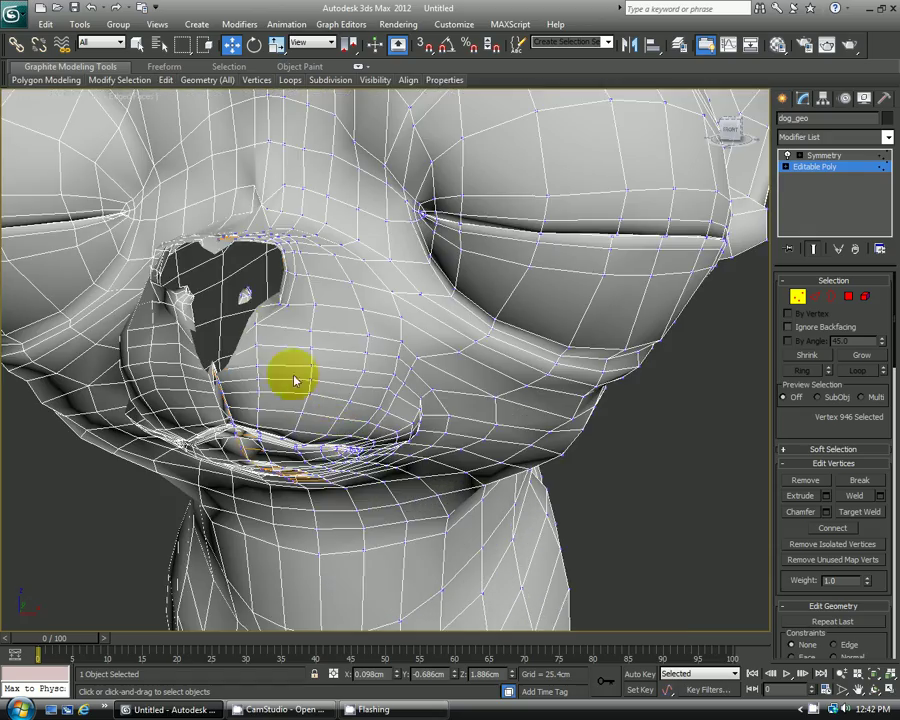
{"action": "scroll", "coordinate": [313, 373], "scroll_direction": "down", "scroll_amount": 8}
{"action": "middle_click_drag", "start_coordinate": [311, 348], "coordinate": [275, 335], "text": "alt"}
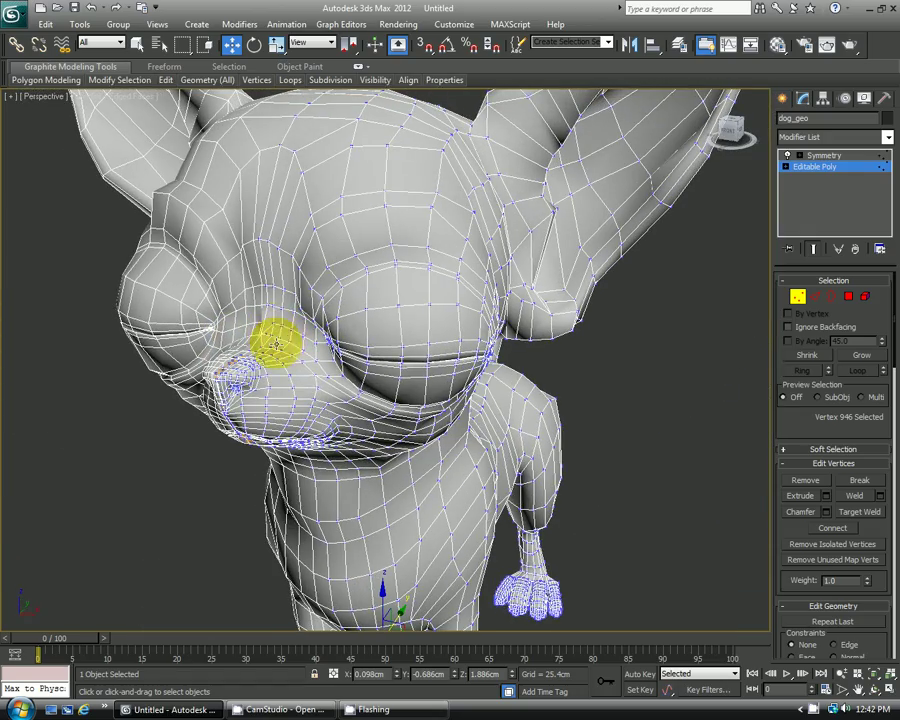
{"action": "scroll", "coordinate": [298, 350], "scroll_direction": "up", "scroll_amount": 8}
{"action": "scroll", "coordinate": [294, 347], "scroll_direction": "down", "scroll_amount": 10}
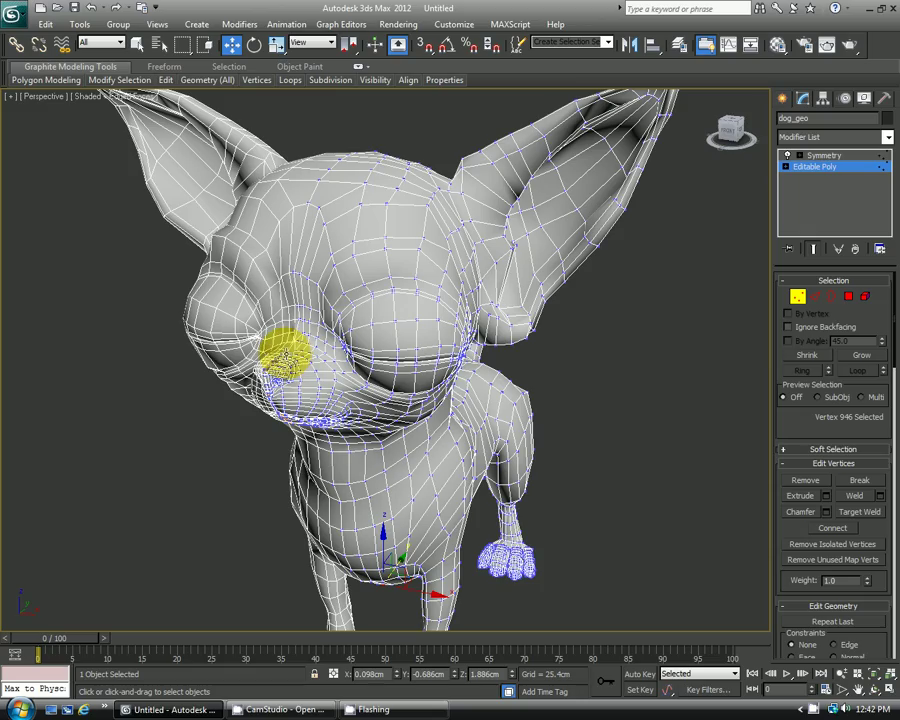
{"action": "left_click", "coordinate": [298, 340]}
{"action": "scroll", "coordinate": [310, 345], "scroll_direction": "up", "scroll_amount": 8}
{"action": "middle_click_drag", "start_coordinate": [324, 350], "coordinate": [401, 351], "text": "alt"}
{"action": "scroll", "coordinate": [401, 352], "scroll_direction": "down", "scroll_amount": 6}
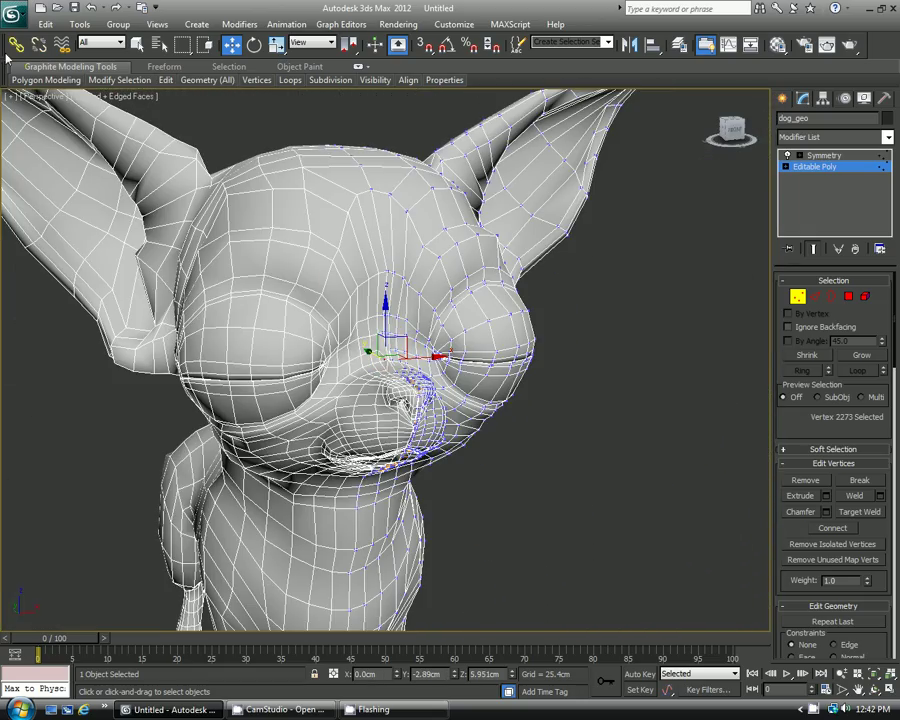
Step: Turn on Viewport Clipping for the Perspective view and lower the near clipping limit for close-up viewing of the snout
{"action": "left_click", "coordinate": [29, 97]}
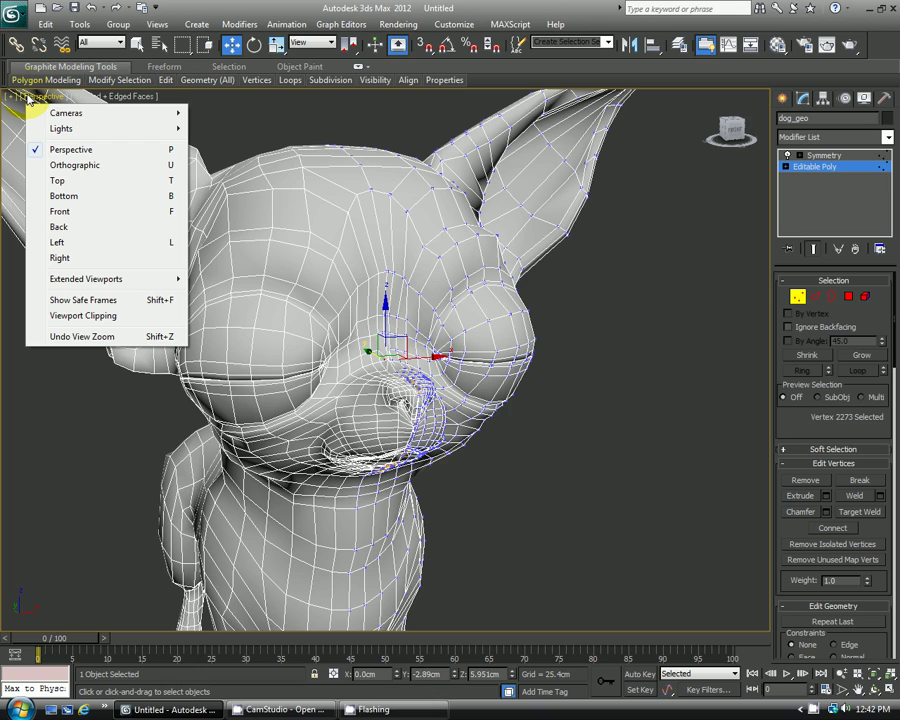
{"action": "left_click", "coordinate": [104, 315]}
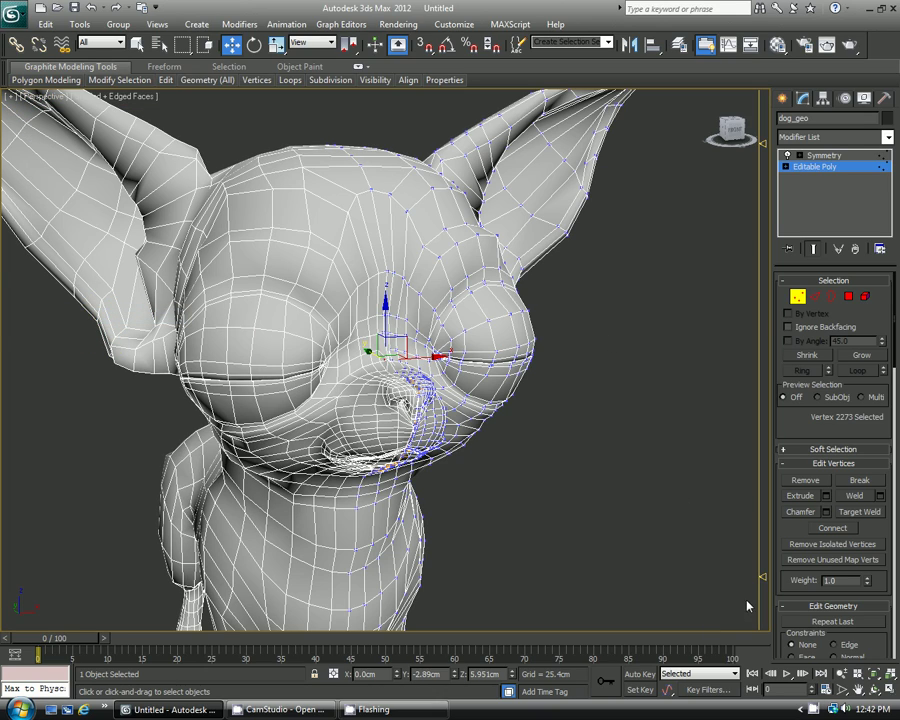
{"action": "left_click_drag", "start_coordinate": [765, 582], "coordinate": [771, 654]}
{"action": "scroll", "coordinate": [501, 437], "scroll_direction": "up", "scroll_amount": 5}
{"action": "middle_click_drag", "start_coordinate": [505, 443], "coordinate": [428, 382], "text": "alt"}
{"action": "scroll", "coordinate": [384, 360], "scroll_direction": "down", "scroll_amount": 5}
{"action": "scroll", "coordinate": [380, 368], "scroll_direction": "up", "scroll_amount": 5}
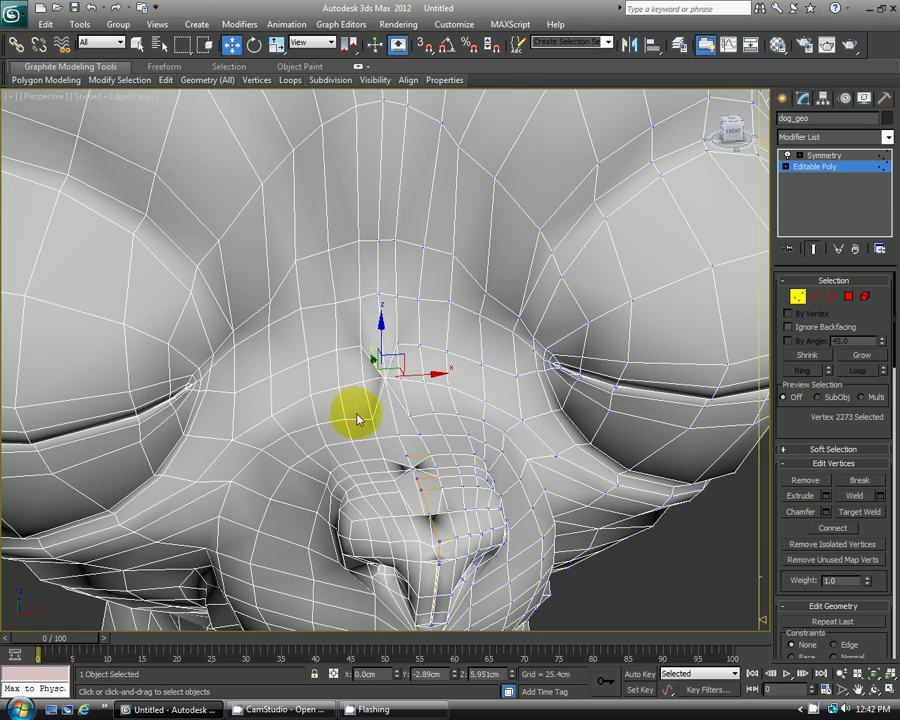
Step: Set the Symmetry modifier's weld seam threshold to 0.025 cm
{"action": "middle_click_drag", "start_coordinate": [392, 364], "coordinate": [383, 404], "text": "alt"}
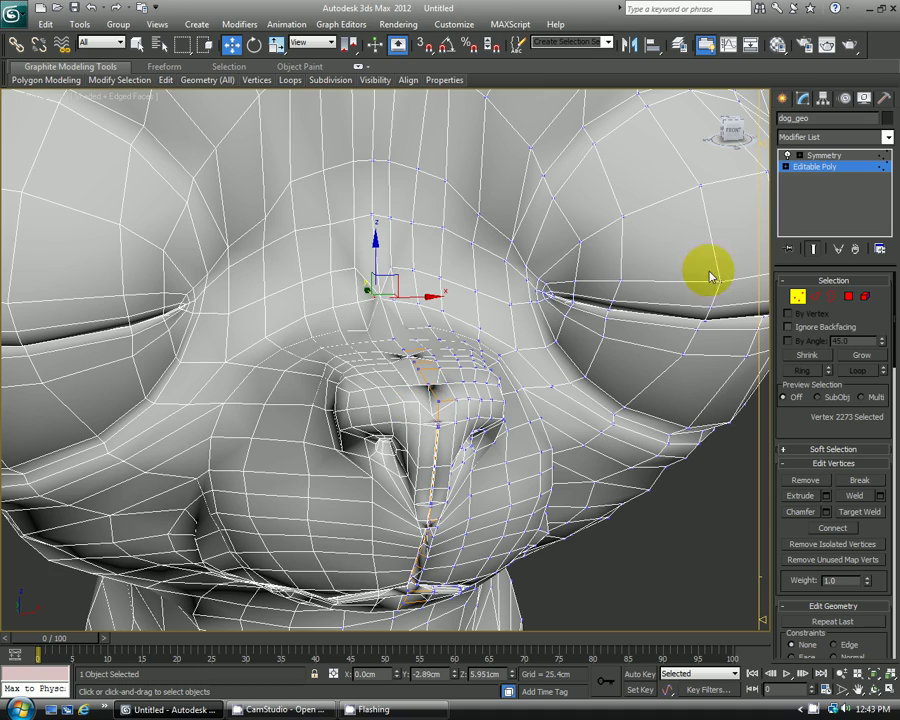
{"action": "left_click", "coordinate": [817, 158]}
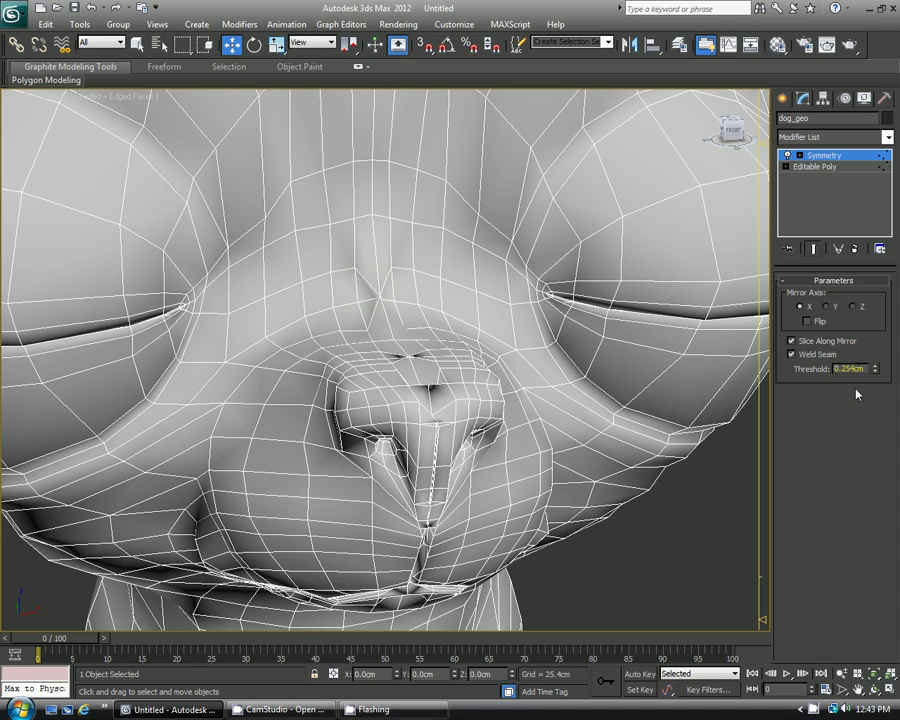
{"action": "left_click", "coordinate": [612, 355]}
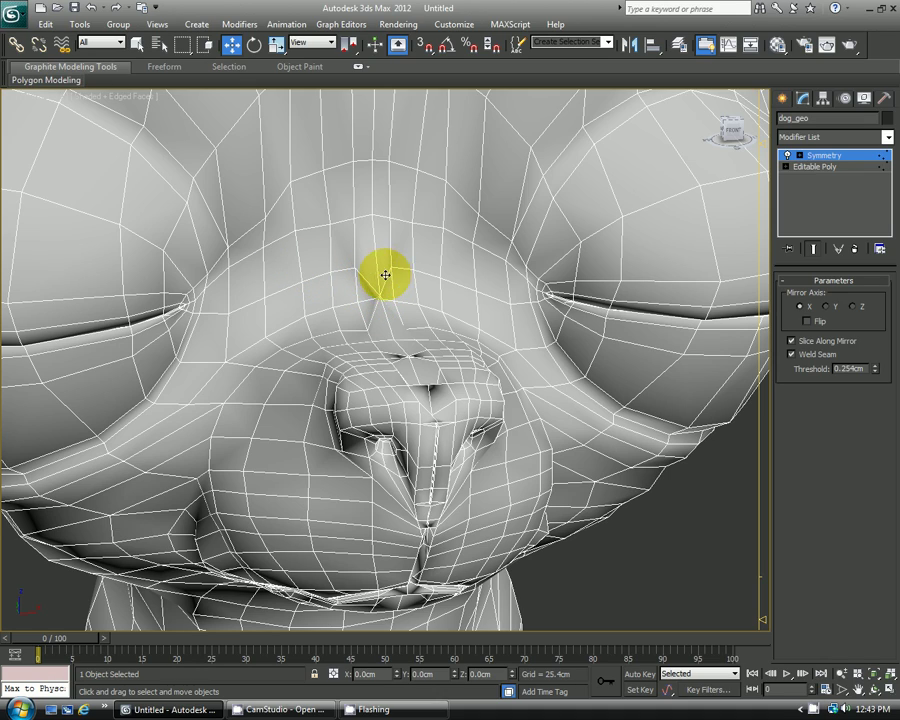
{"action": "left_click_drag", "start_coordinate": [875, 368], "coordinate": [872, 416]}
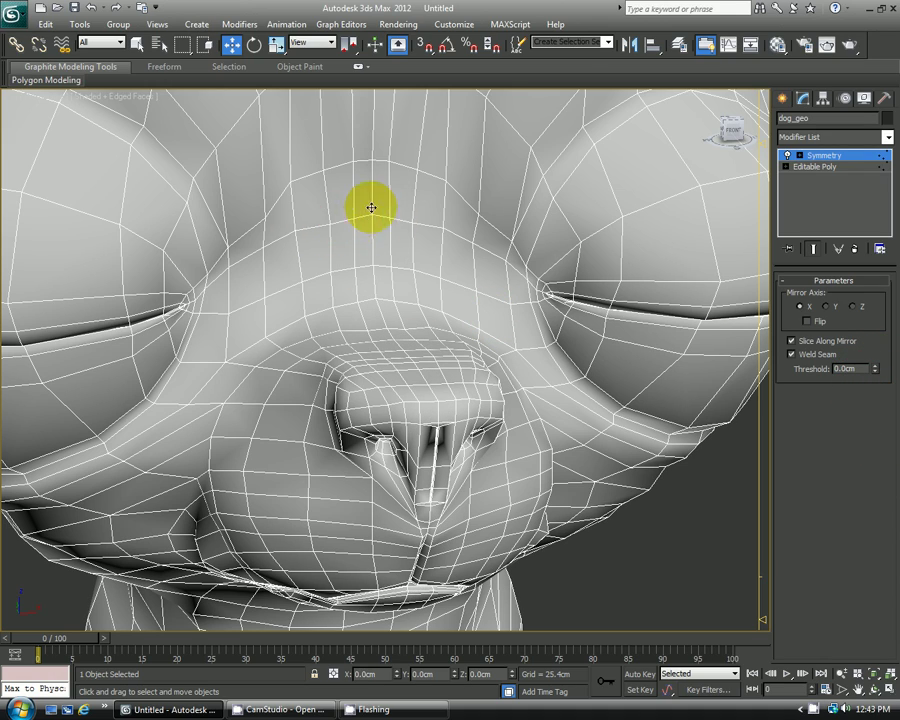
{"action": "left_click", "coordinate": [877, 366]}
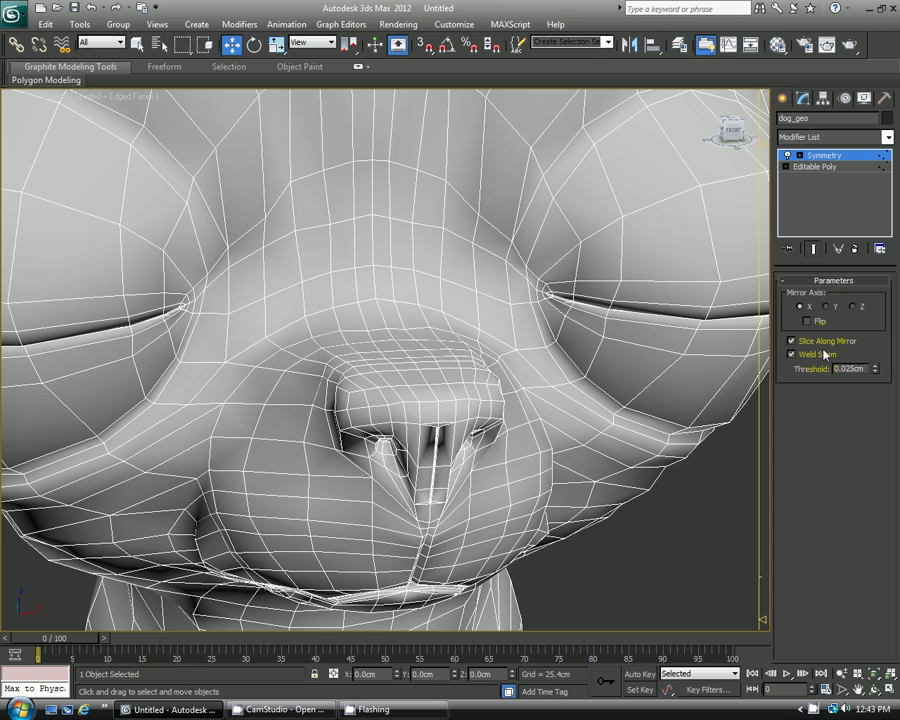
{"action": "middle_click_drag", "start_coordinate": [438, 239], "coordinate": [431, 260]}
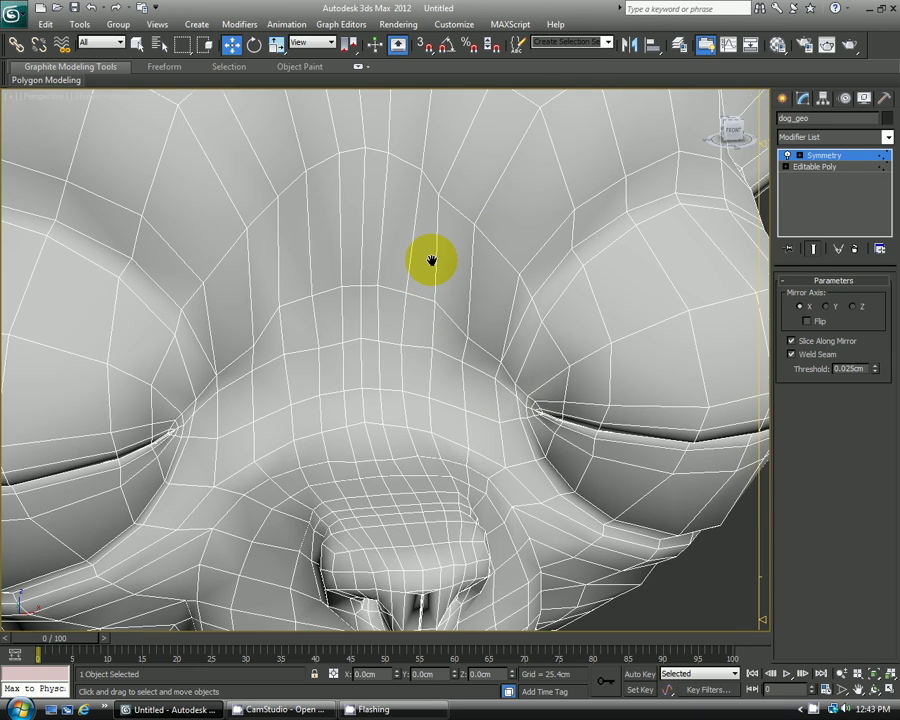
{"action": "scroll", "coordinate": [431, 260], "scroll_direction": "down", "scroll_amount": 5}
Step: Select the Symmetry modifier's Mirror sub-object and show the mirror plane close up in the maximized Top view
{"action": "left_click", "coordinate": [799, 155]}
{"action": "middle_click_drag", "start_coordinate": [434, 307], "coordinate": [449, 338]}
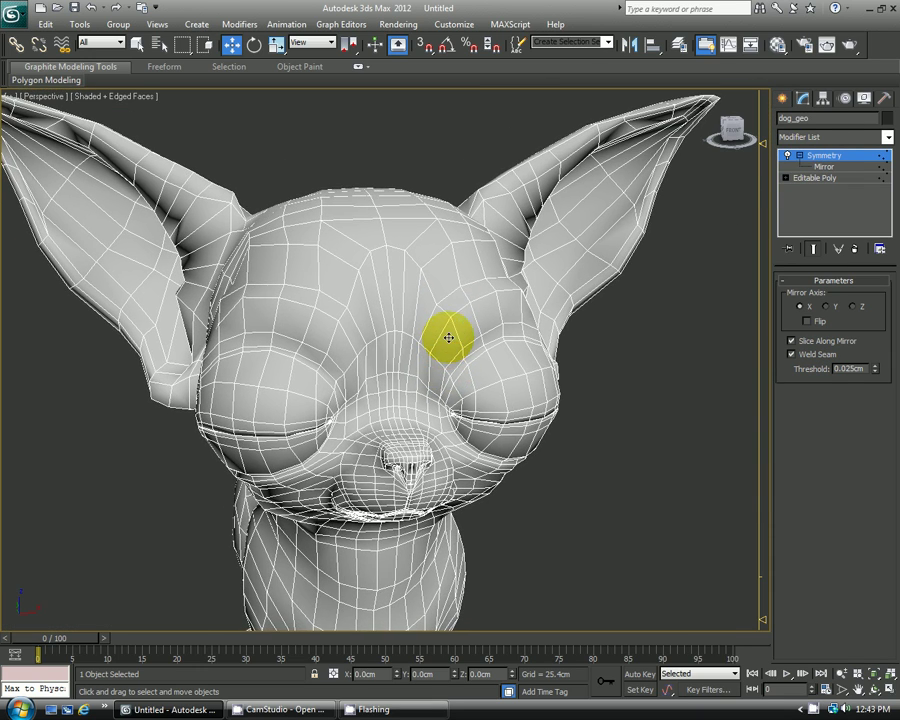
{"action": "scroll", "coordinate": [516, 306], "scroll_direction": "up", "scroll_amount": 5}
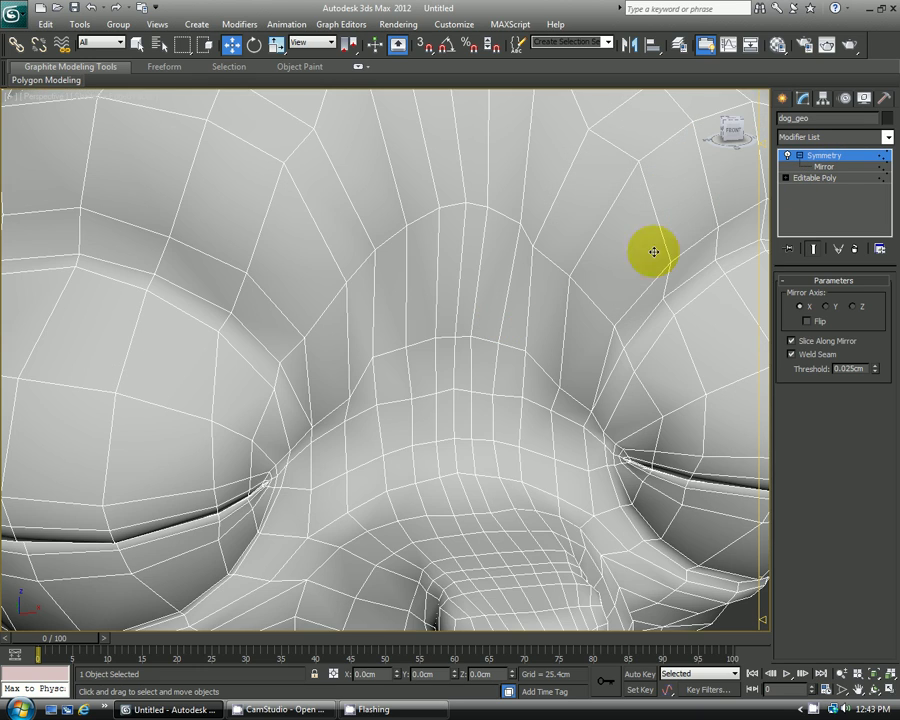
{"action": "scroll", "coordinate": [653, 252], "scroll_direction": "down", "scroll_amount": 5}
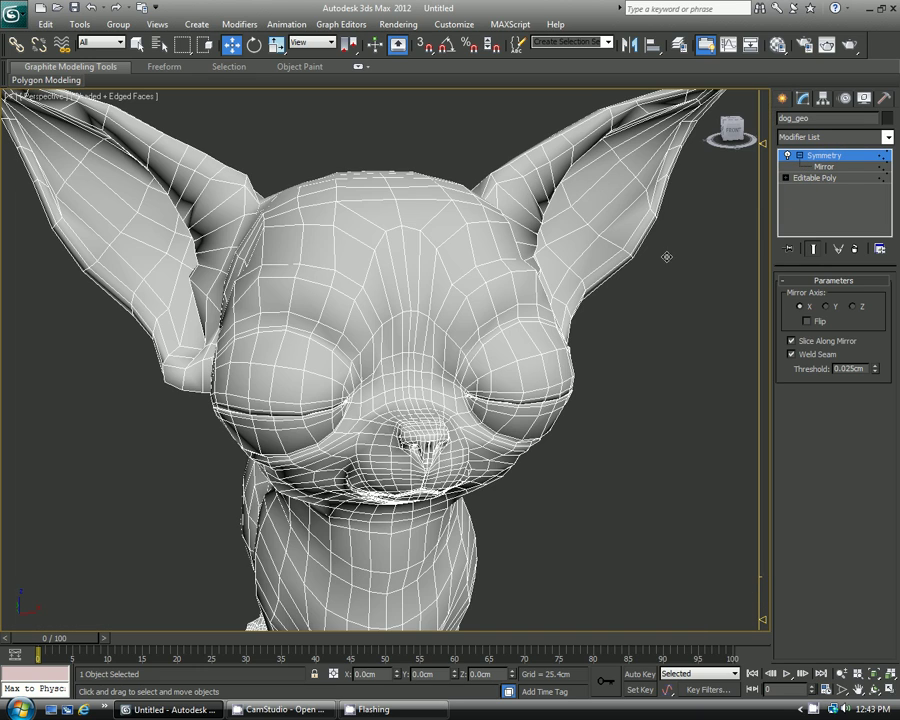
{"action": "left_click", "coordinate": [824, 166]}
{"action": "scroll", "coordinate": [520, 420], "scroll_direction": "up", "scroll_amount": 1}
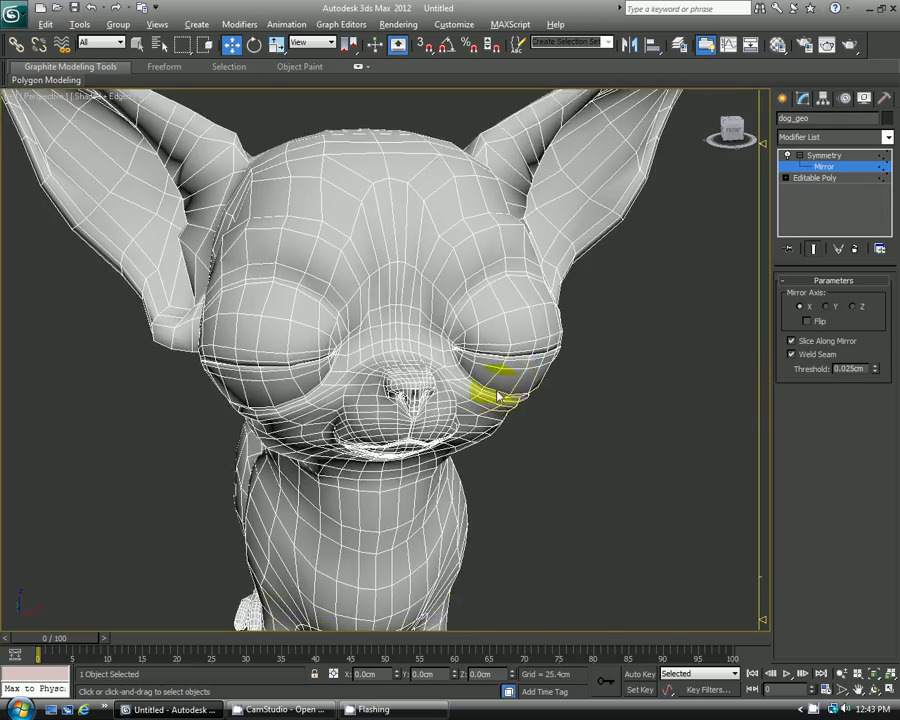
{"action": "key", "text": "alt+w"}
{"action": "key", "text": "alt+w"}
{"action": "scroll", "coordinate": [344, 266], "scroll_direction": "up", "scroll_amount": 6}
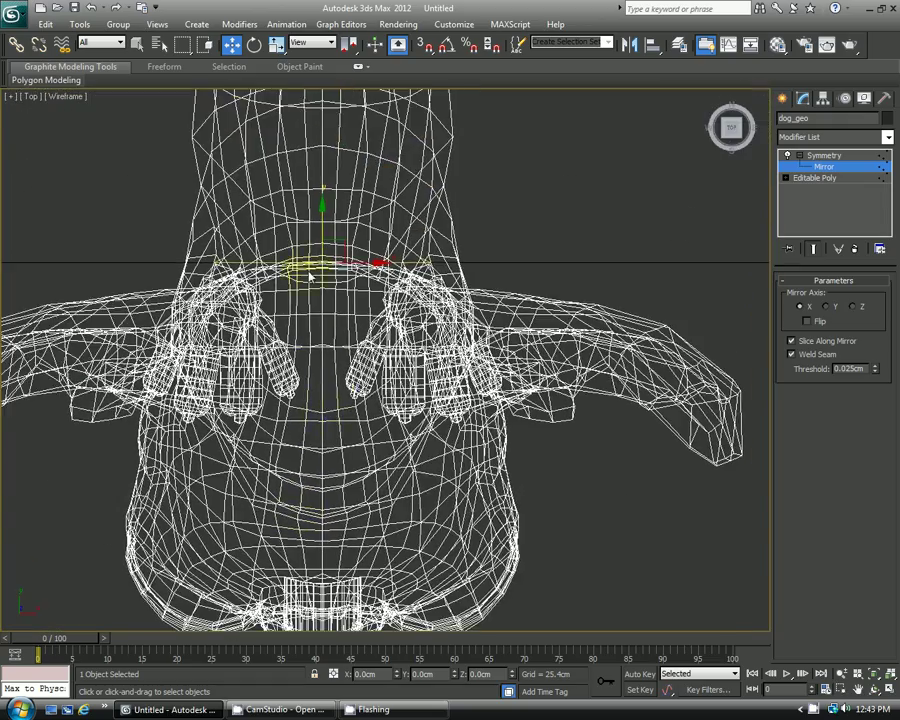
{"action": "scroll", "coordinate": [330, 362], "scroll_direction": "up", "scroll_amount": 3}
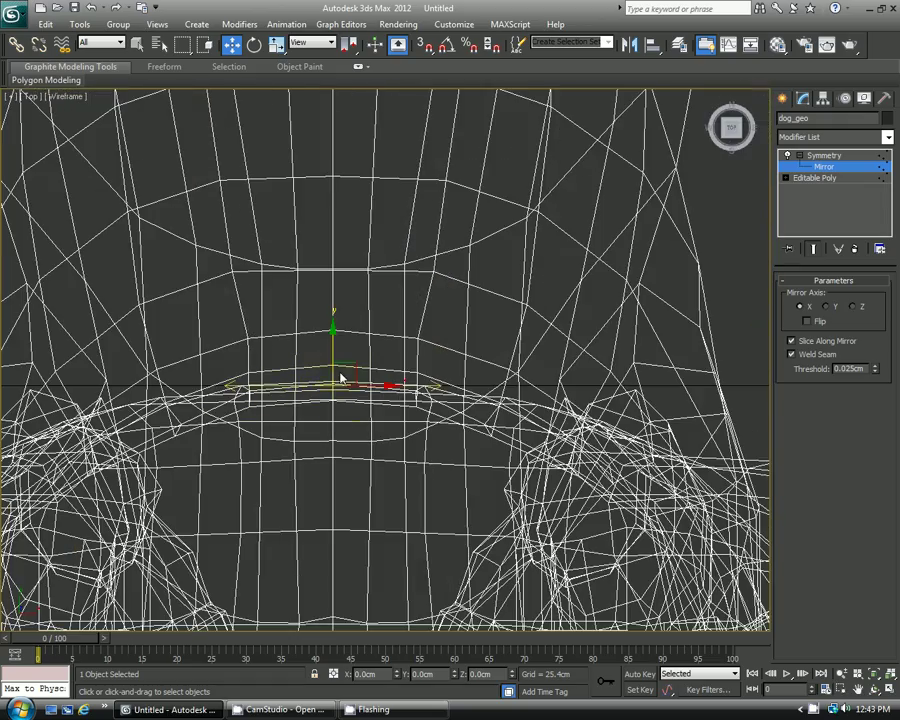
{"action": "scroll", "coordinate": [341, 380], "scroll_direction": "down", "scroll_amount": 1}
{"action": "scroll", "coordinate": [330, 395], "scroll_direction": "up", "scroll_amount": 2}
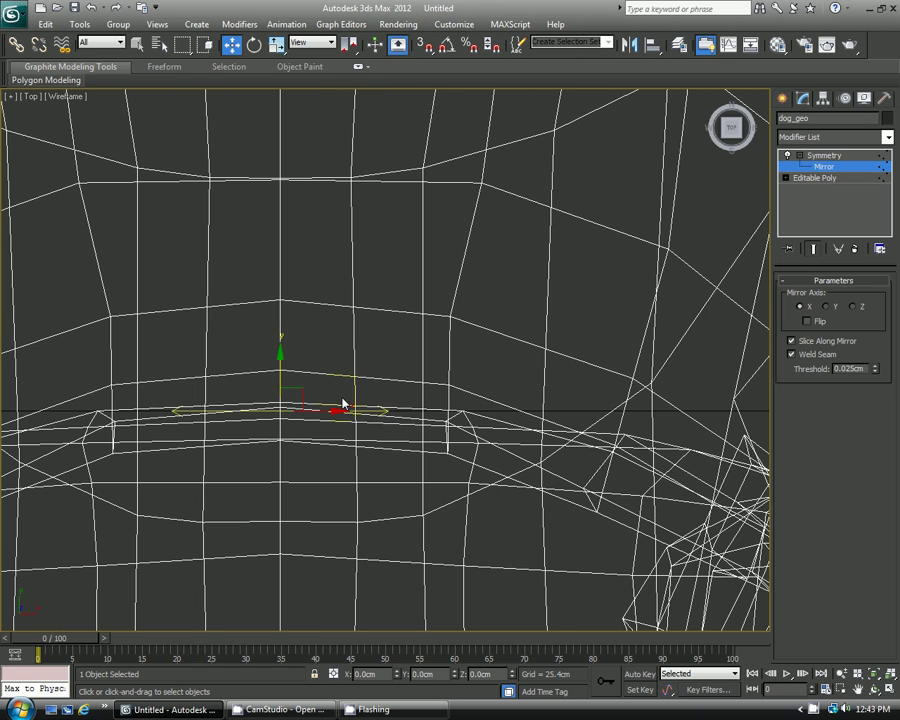
{"action": "middle_click_drag", "start_coordinate": [285, 396], "coordinate": [355, 380]}
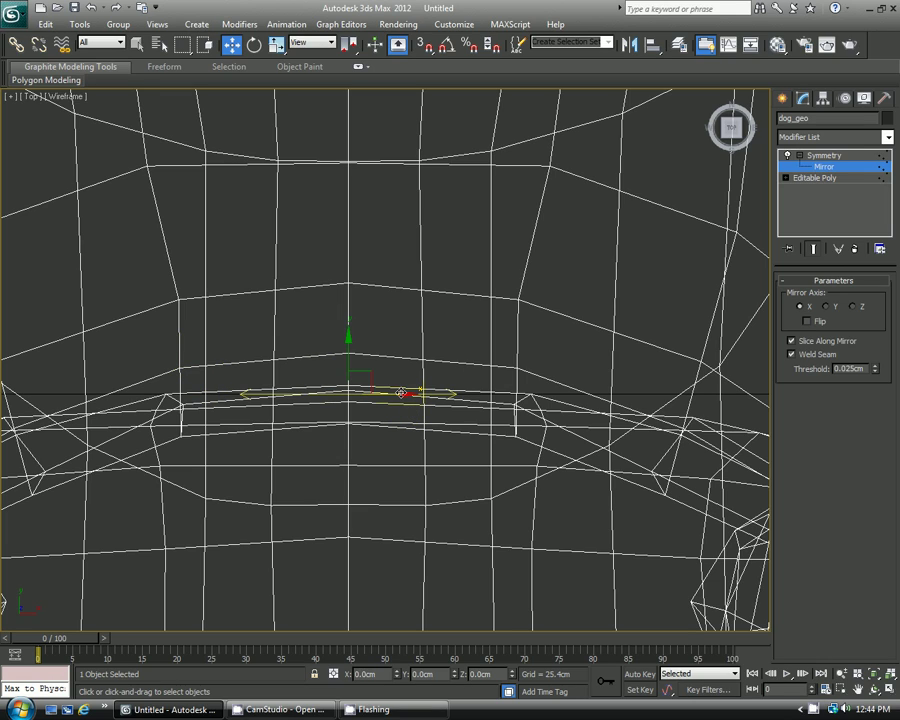
Step: Try shifting the Symmetry mirror plane to about X -0.01 cm in the Top view, and return it to the centre
{"action": "left_click", "coordinate": [822, 98]}
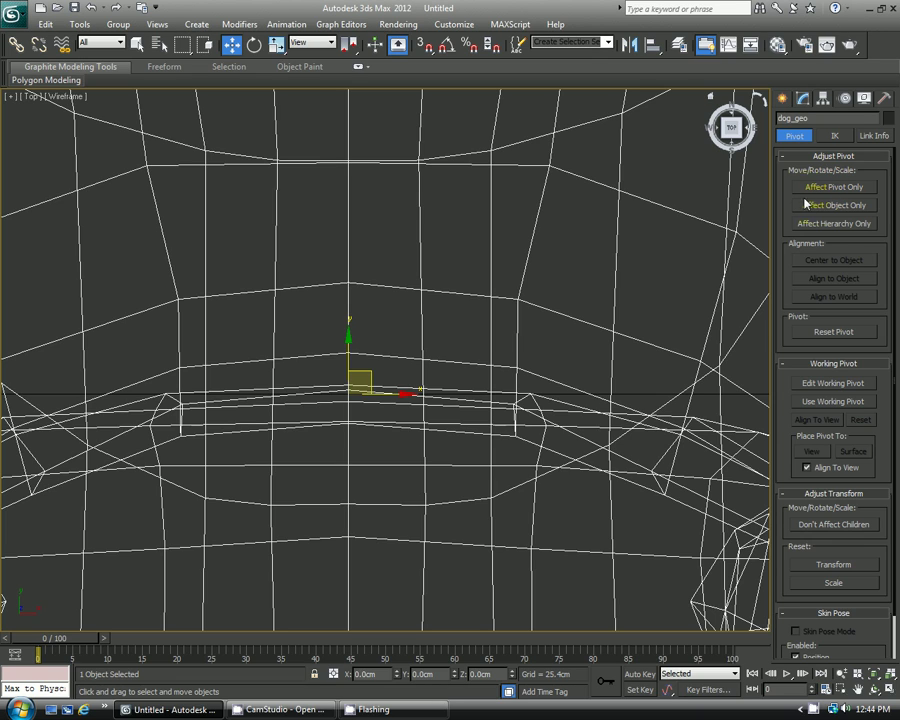
{"action": "left_click", "coordinate": [803, 98]}
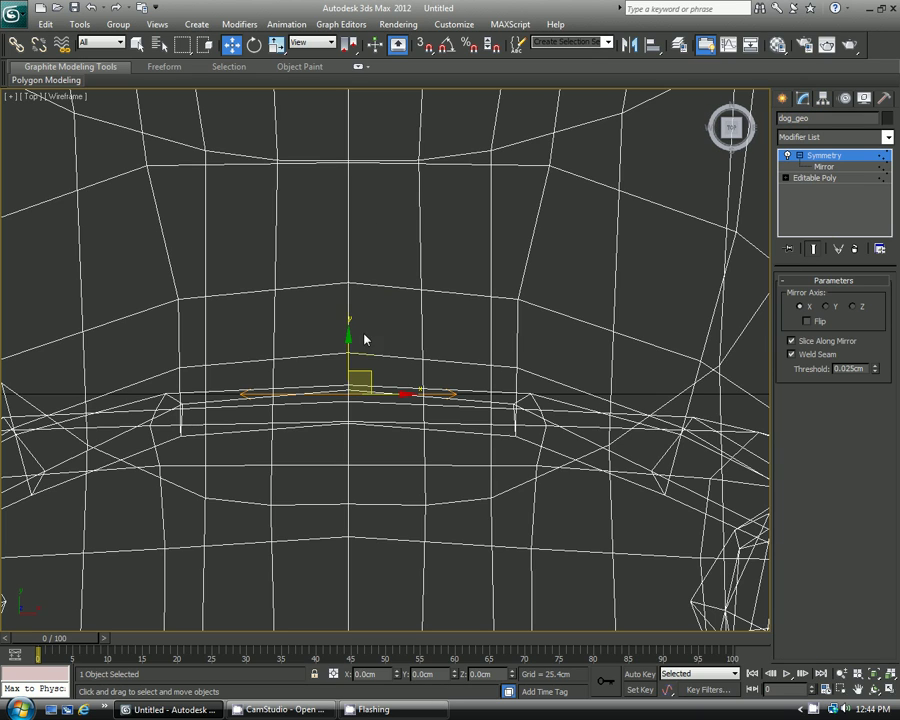
{"action": "middle_click_drag", "start_coordinate": [364, 339], "coordinate": [432, 378]}
{"action": "left_click", "coordinate": [823, 166]}
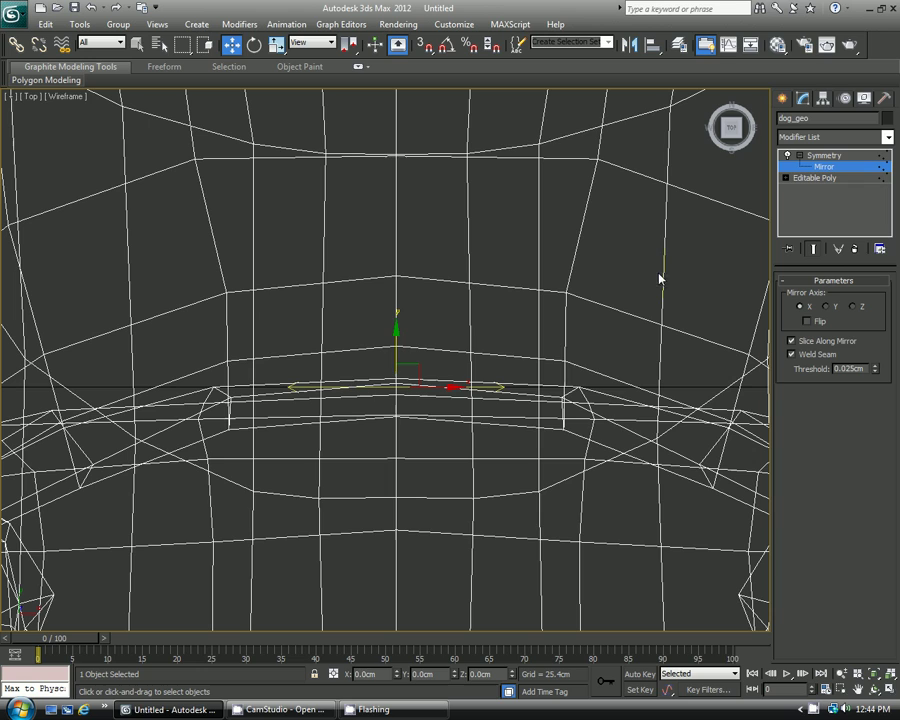
{"action": "mouse_move", "coordinate": [452, 386]}
{"action": "left_mouse_down"}
{"action": "mouse_move", "coordinate": [407, 393]}
{"action": "mouse_move", "coordinate": [461, 383]}
{"action": "mouse_move", "coordinate": [445, 381]}
{"action": "left_mouse_up"}
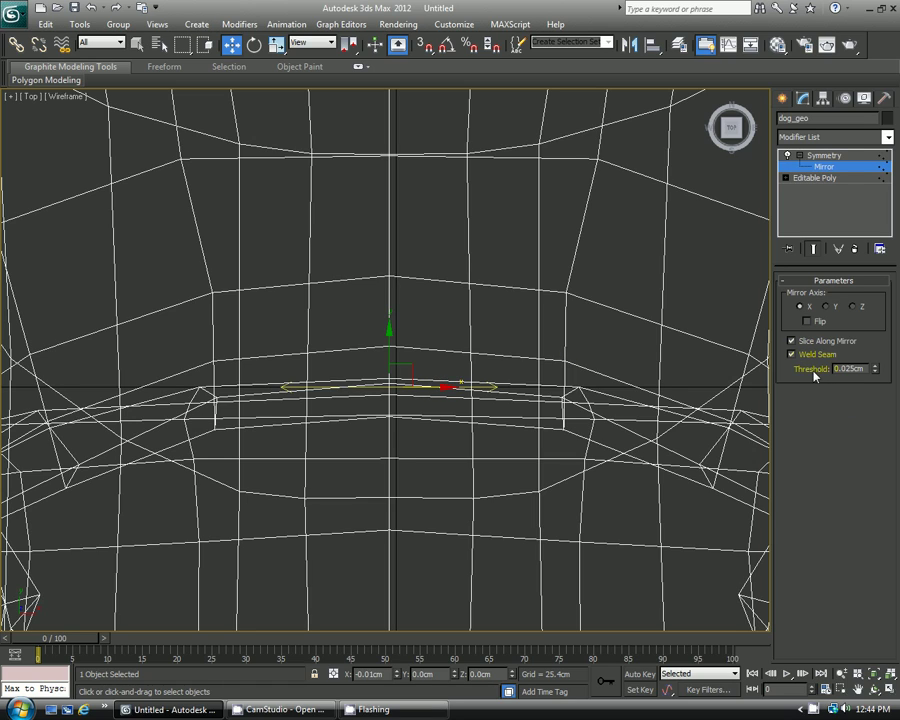
{"action": "left_click_drag", "start_coordinate": [441, 387], "coordinate": [444, 384]}
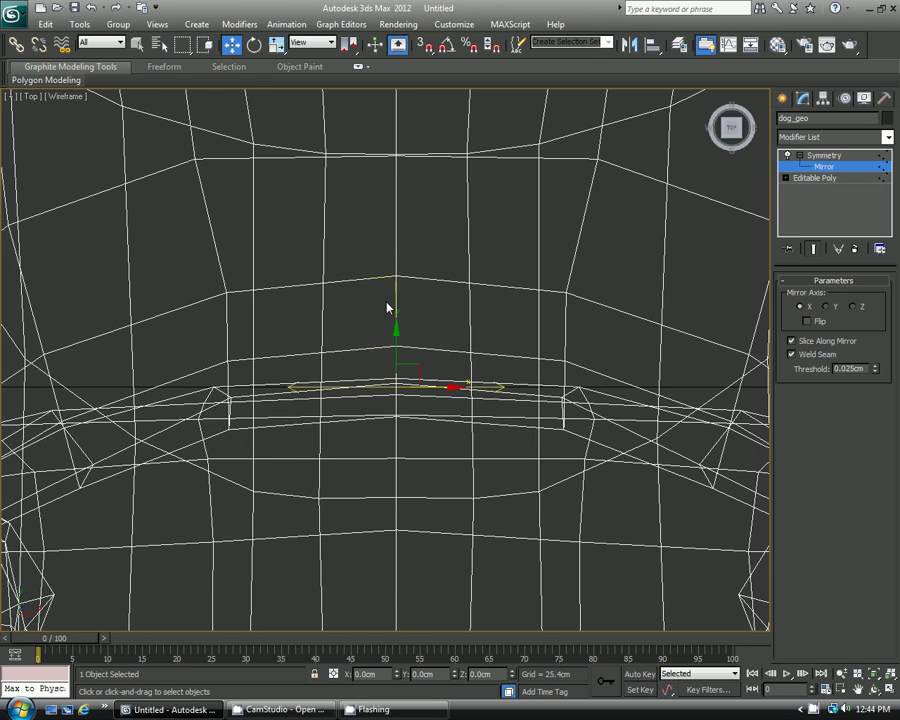
Step: Return to the maximized Perspective view and examine the mirrored dog's head, muzzle and chest from the front
{"action": "scroll", "coordinate": [410, 378], "scroll_direction": "down", "scroll_amount": 3}
{"action": "key", "text": "alt+w"}
{"action": "left_click", "coordinate": [524, 420]}
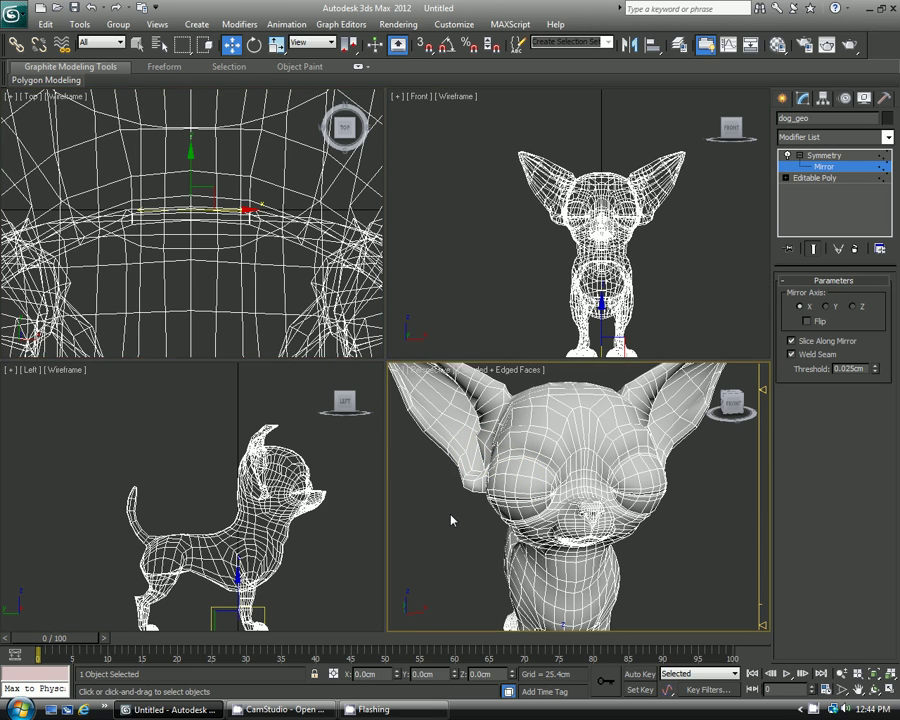
{"action": "key", "text": "alt+w"}
{"action": "middle_click_drag", "start_coordinate": [486, 442], "coordinate": [457, 367], "text": "alt"}
{"action": "scroll", "coordinate": [482, 374], "scroll_direction": "up", "scroll_amount": 5}
{"action": "scroll", "coordinate": [490, 372], "scroll_direction": "down", "scroll_amount": 5}
{"action": "middle_click_drag", "start_coordinate": [416, 323], "coordinate": [429, 361]}
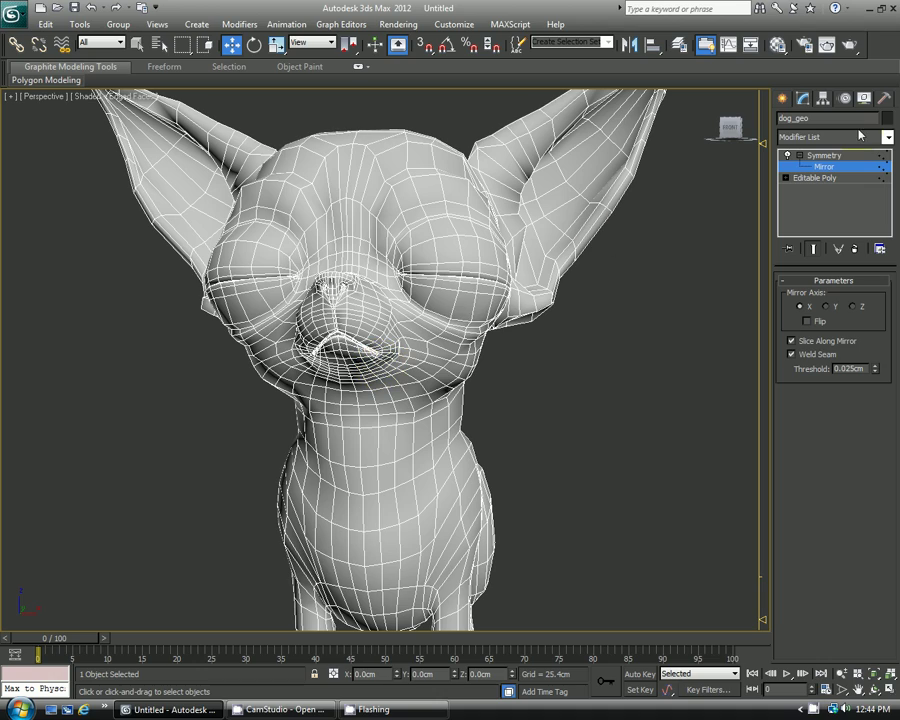
Step: Collapse the Symmetry modifier of dog_geo into its Editable Poly with Collapse To
{"action": "left_click", "coordinate": [833, 156]}
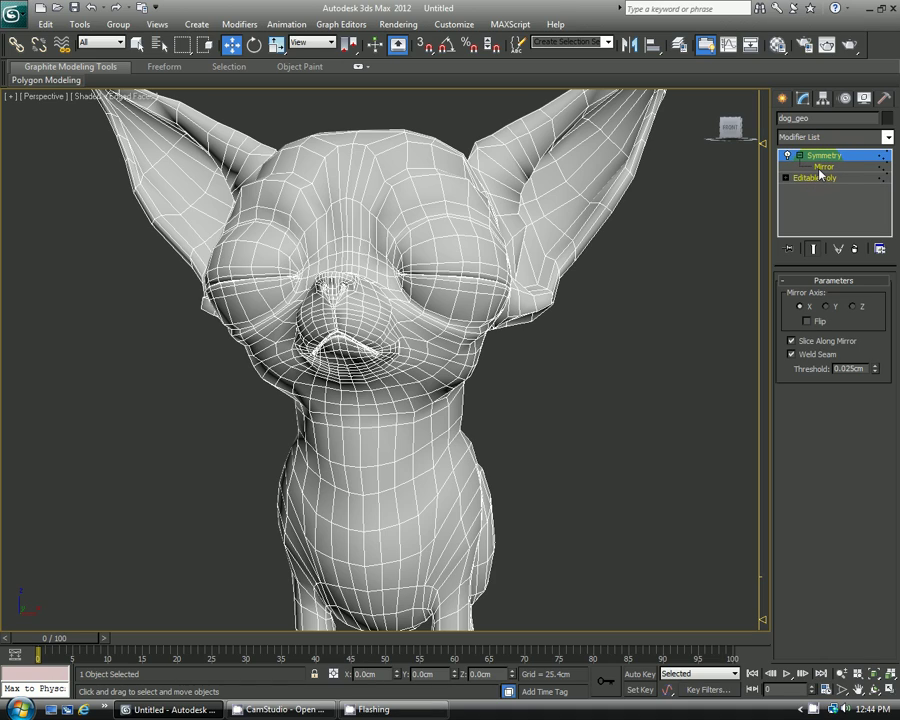
{"action": "middle_click_drag", "start_coordinate": [588, 427], "coordinate": [603, 375], "text": "alt"}
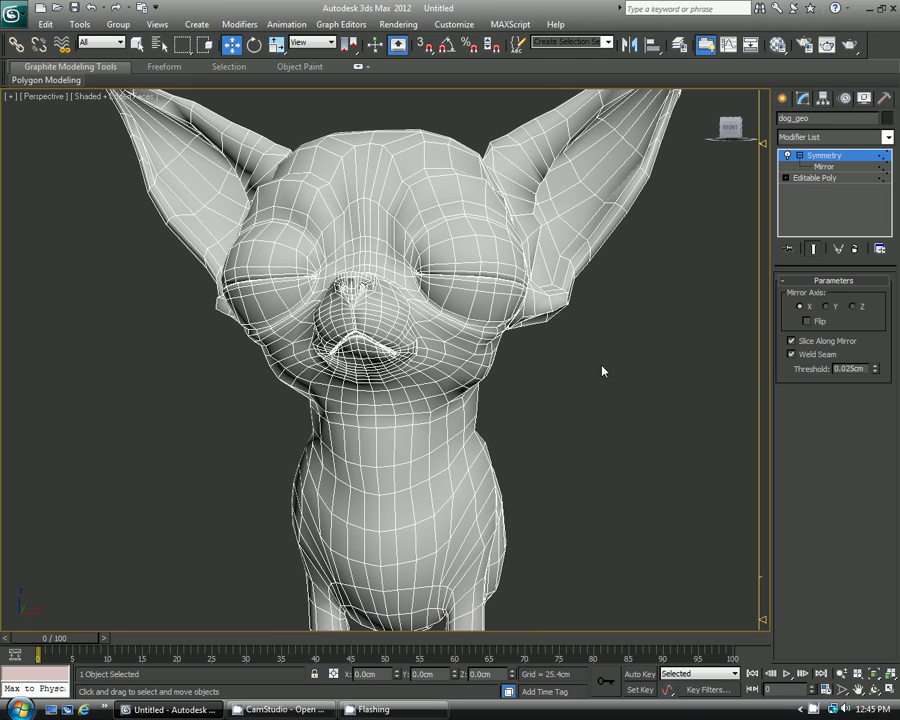
{"action": "right_click", "coordinate": [821, 160]}
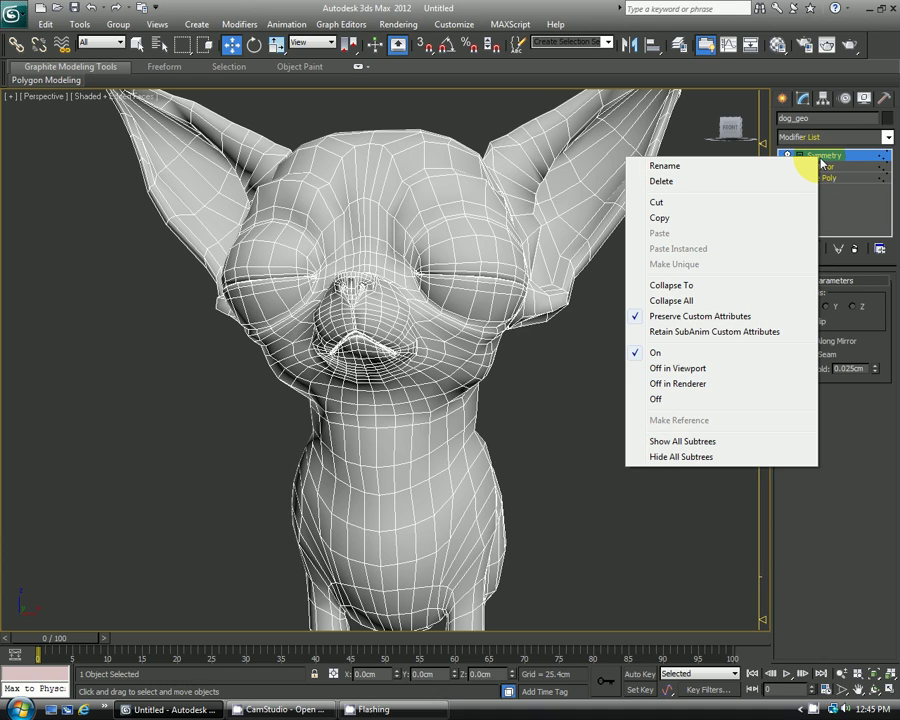
{"action": "left_click", "coordinate": [684, 289]}
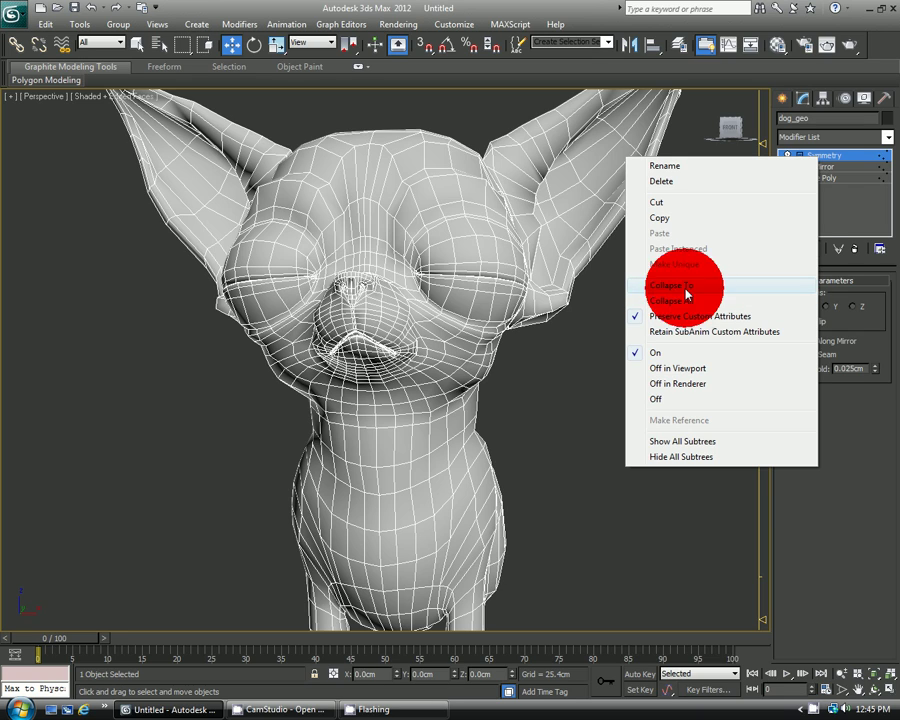
{"action": "middle_click_drag", "start_coordinate": [620, 377], "coordinate": [552, 348], "text": "alt"}
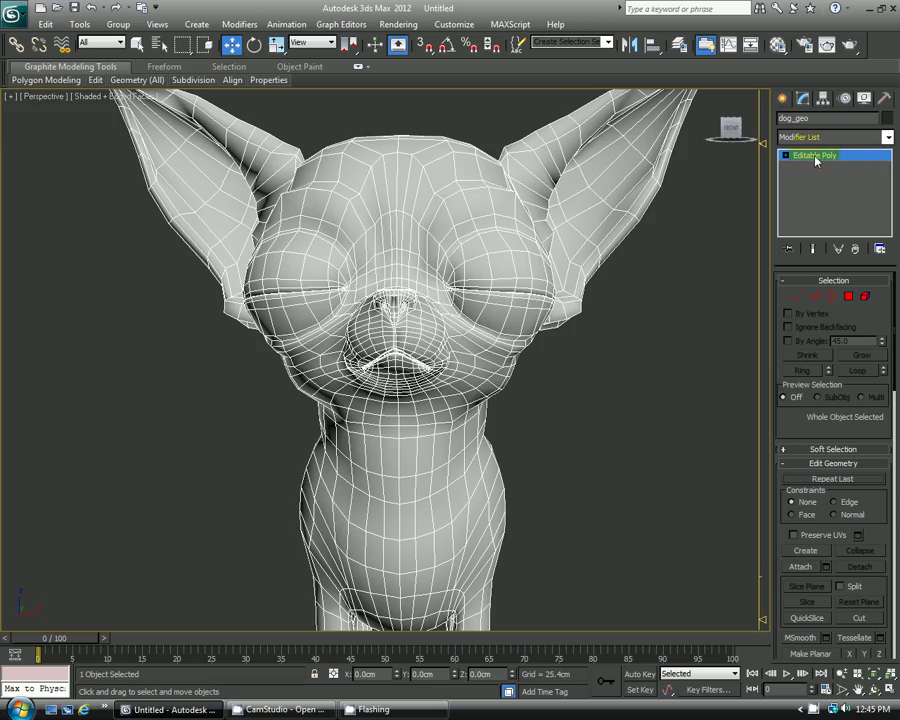
Step: Inspect the X positions of centre-line vertices on the forehead and top of the head in vertex mode
{"action": "middle_click_drag", "start_coordinate": [373, 190], "coordinate": [465, 255], "text": "alt"}
{"action": "scroll", "coordinate": [465, 255], "scroll_direction": "up", "scroll_amount": 5}
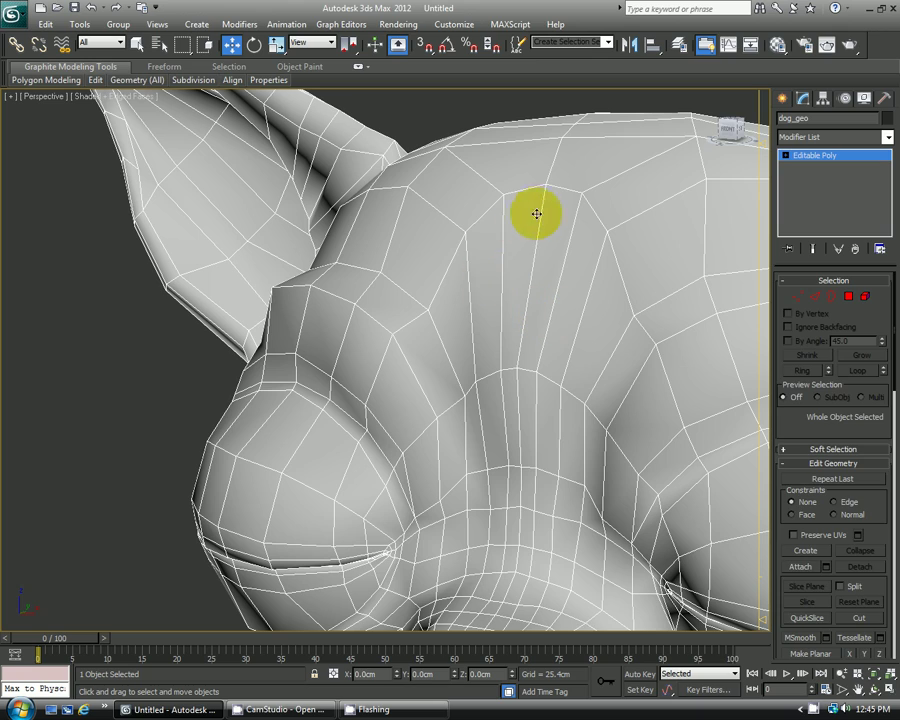
{"action": "key", "text": "1"}
{"action": "left_click", "coordinate": [547, 183]}
{"action": "left_click_drag", "start_coordinate": [578, 182], "coordinate": [592, 181]}
{"action": "left_click", "coordinate": [562, 132]}
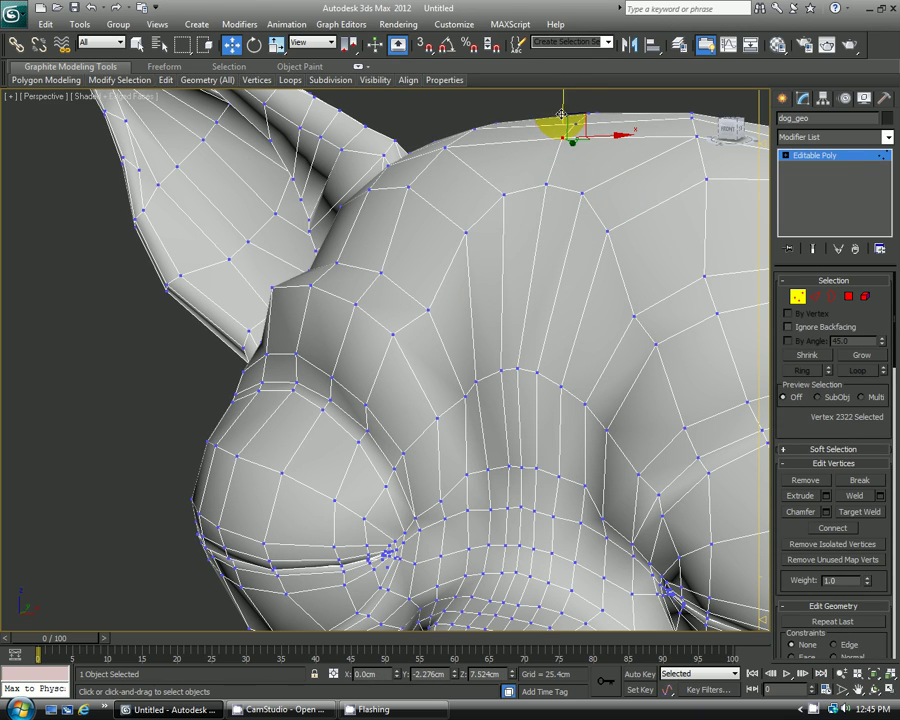
{"action": "left_click", "coordinate": [552, 110]}
{"action": "left_click", "coordinate": [554, 184]}
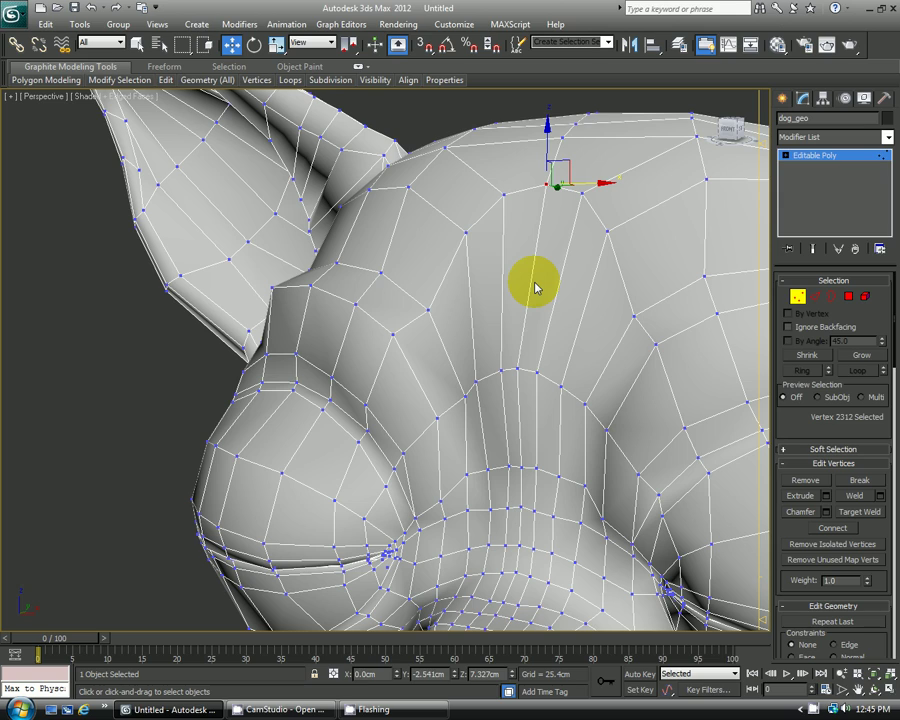
Step: Leave vertex editing, deselect the dog, and show the whole model in a three-quarter front view
{"action": "middle_click_drag", "start_coordinate": [583, 259], "coordinate": [540, 232]}
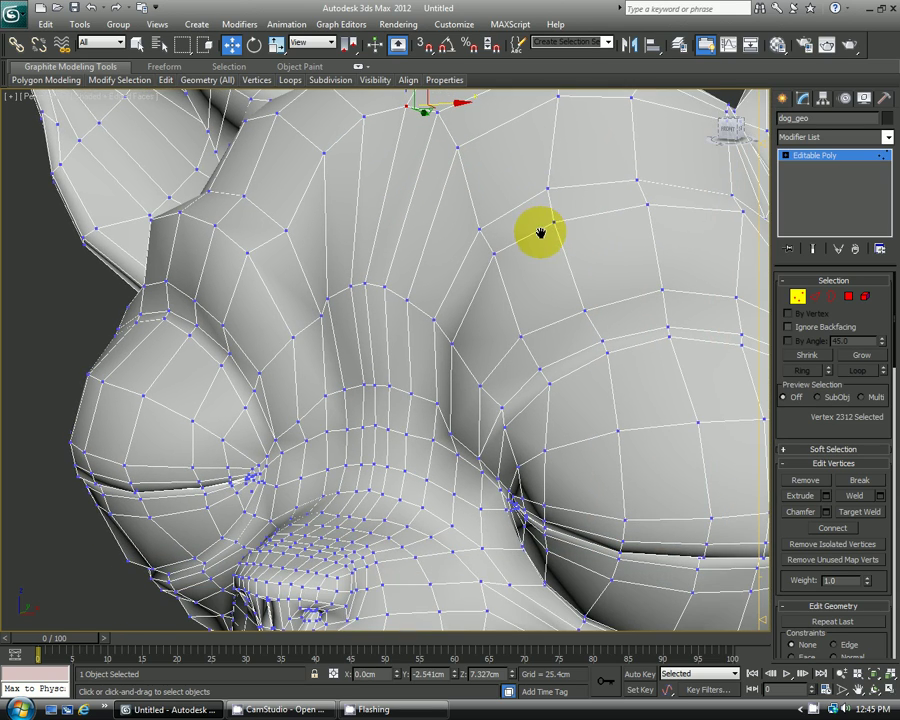
{"action": "scroll", "coordinate": [549, 313], "scroll_direction": "down", "scroll_amount": 5}
{"action": "middle_click_drag", "start_coordinate": [543, 312], "coordinate": [517, 273]}
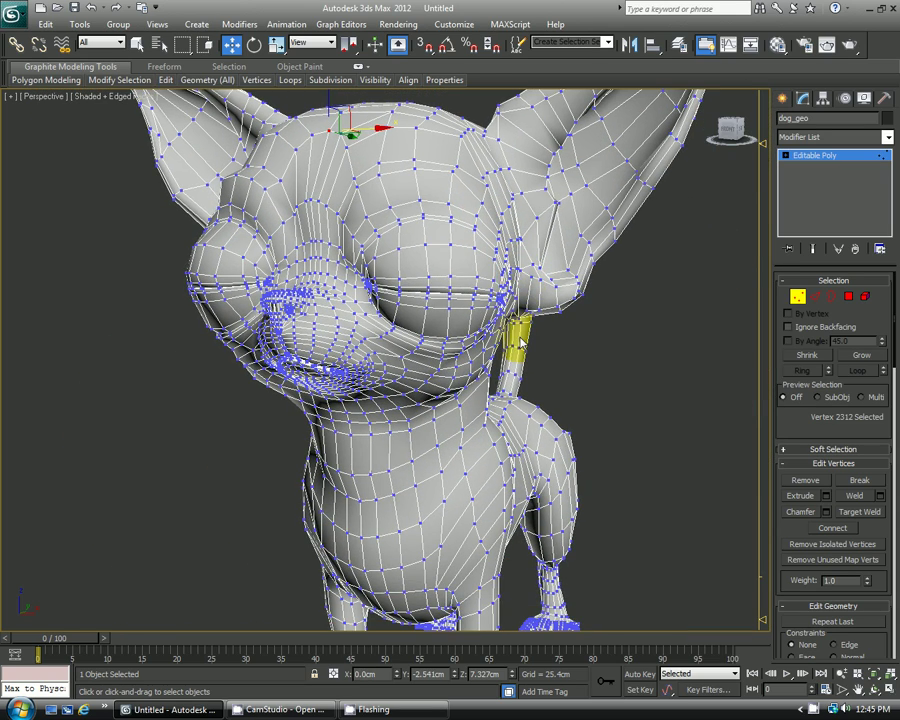
{"action": "middle_click_drag", "start_coordinate": [520, 343], "coordinate": [492, 327], "text": "alt"}
{"action": "scroll", "coordinate": [490, 327], "scroll_direction": "down", "scroll_amount": 3}
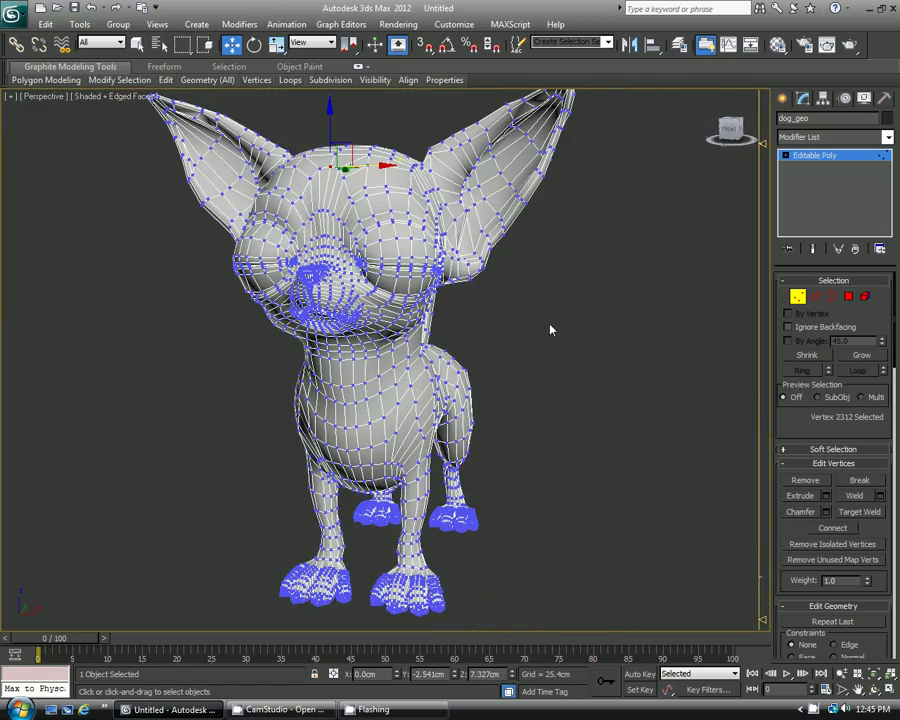
{"action": "left_click", "coordinate": [786, 155]}
{"action": "left_click", "coordinate": [808, 155]}
{"action": "left_click", "coordinate": [585, 332]}
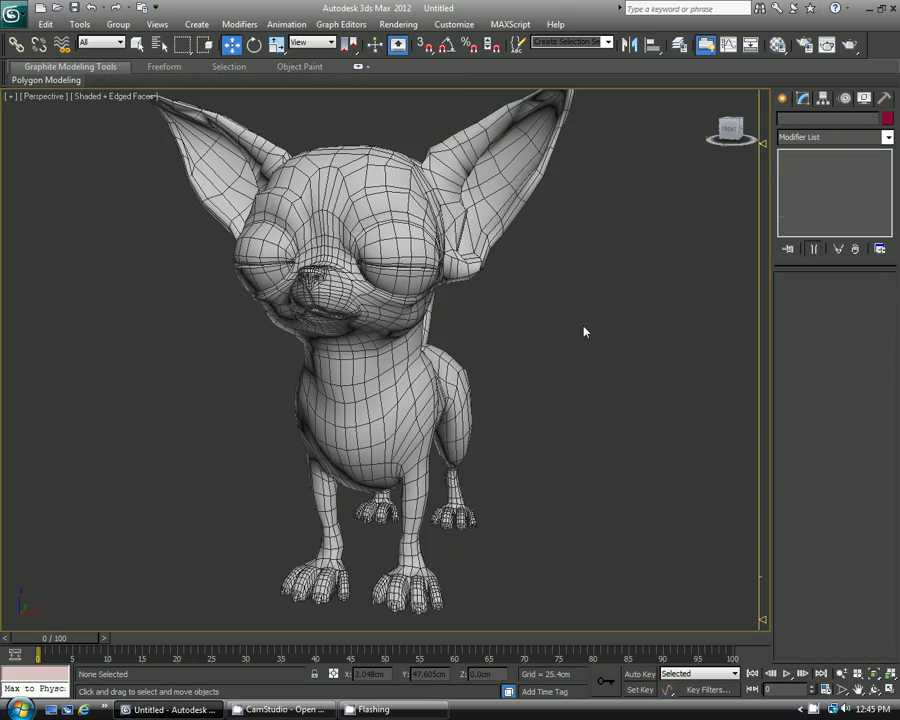
{"action": "mouse_move", "coordinate": [571, 335]}
{"action": "middle_mouse_down", "text": "alt"}
{"action": "mouse_move", "coordinate": [538, 340]}
{"action": "mouse_move", "coordinate": [558, 333]}
{"action": "mouse_move", "coordinate": [590, 360]}
{"action": "mouse_move", "coordinate": [577, 343]}
{"action": "mouse_move", "coordinate": [585, 340]}
{"action": "middle_mouse_up", "text": "alt"}
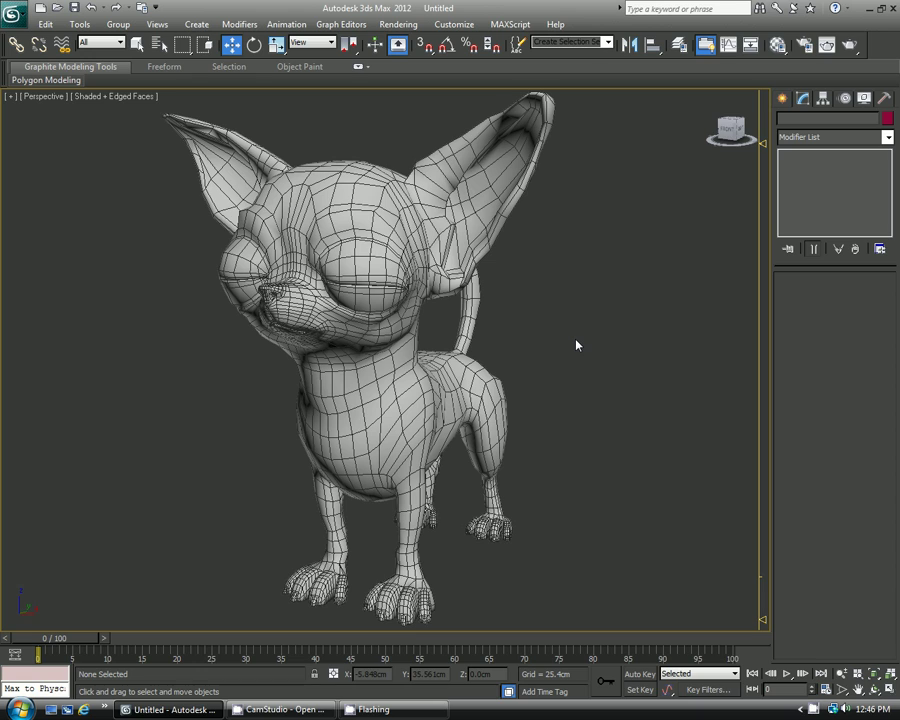
{"action": "middle_click_drag", "start_coordinate": [575, 344], "coordinate": [567, 345], "text": "alt"}
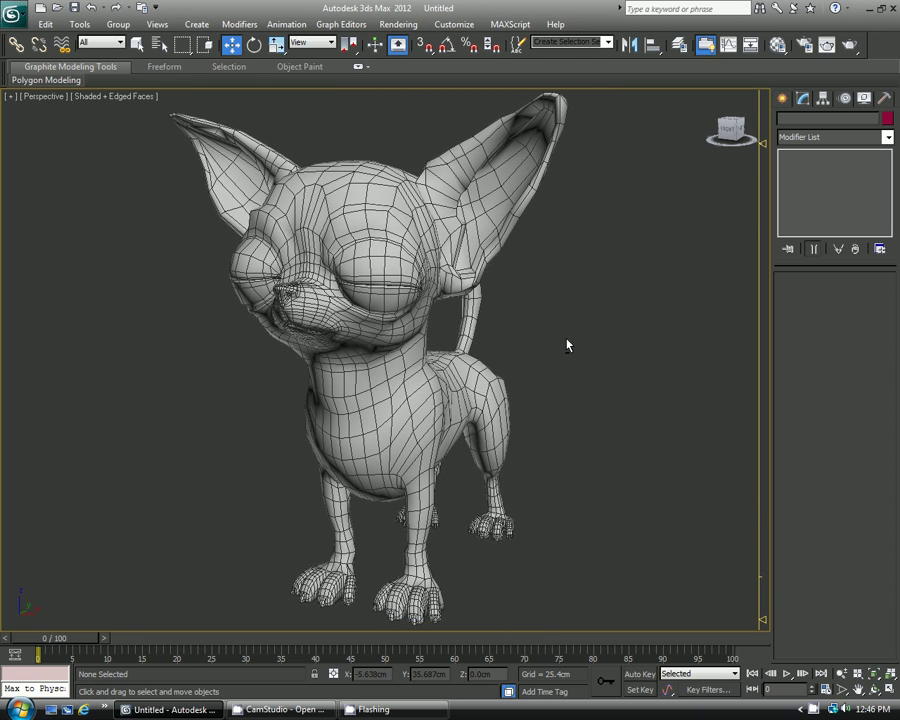